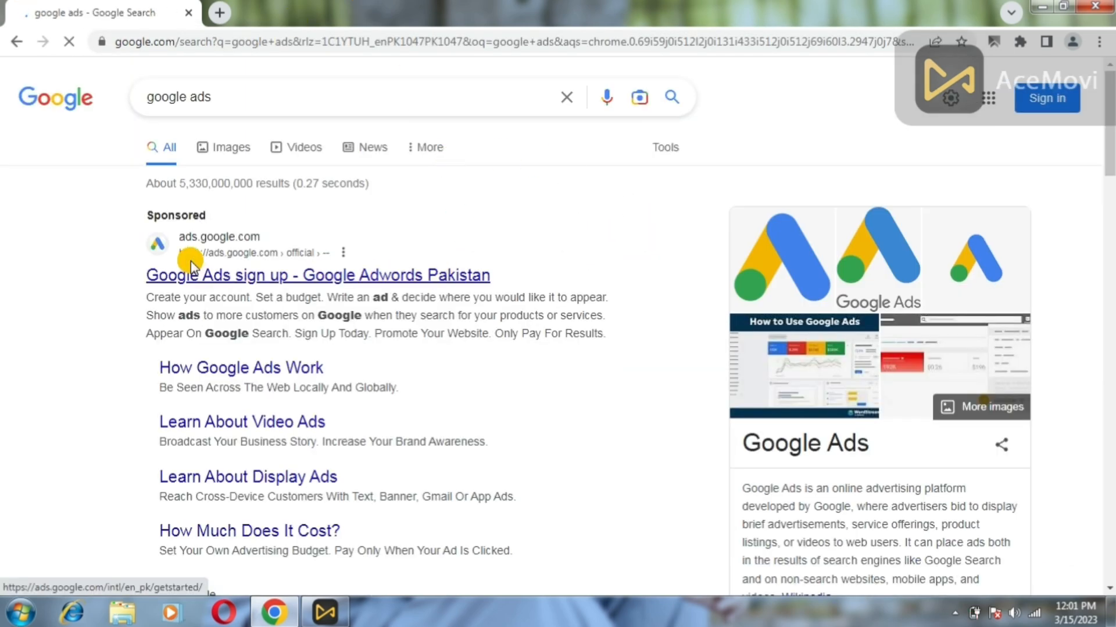
Open the sponsored Google Ads sign-up page and scroll its getting-started landing page.
{"action": "left_click", "coordinate": [283, 277]}
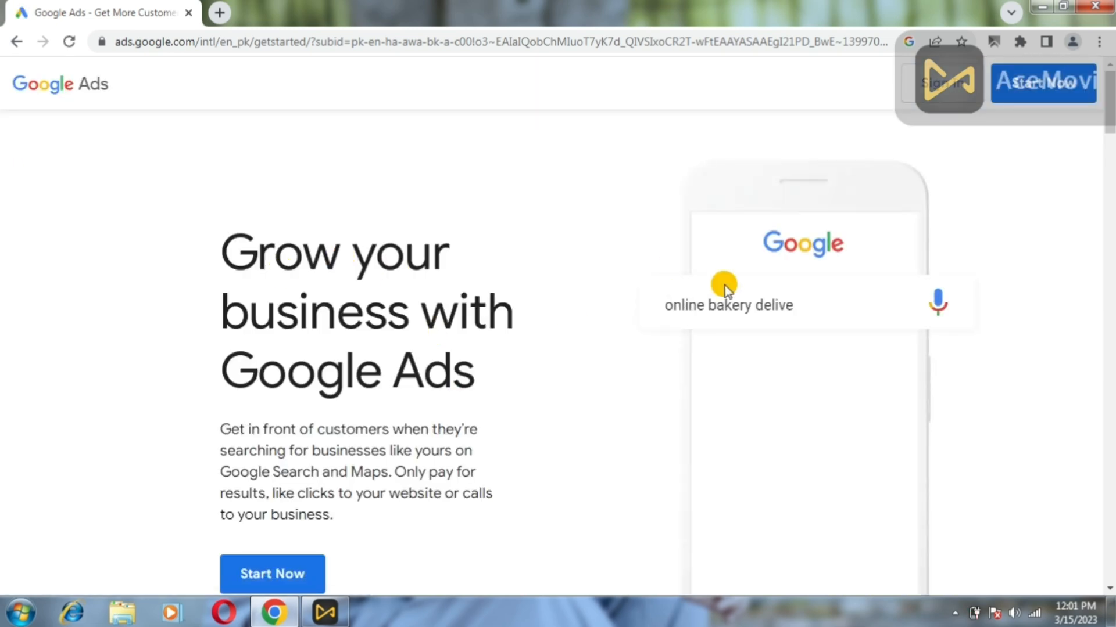
{"action": "mouse_move", "coordinate": [1110, 110]}
{"action": "left_mouse_down"}
{"action": "mouse_move", "coordinate": [1110, 186]}
{"action": "mouse_move", "coordinate": [1110, 115]}
{"action": "left_mouse_up"}
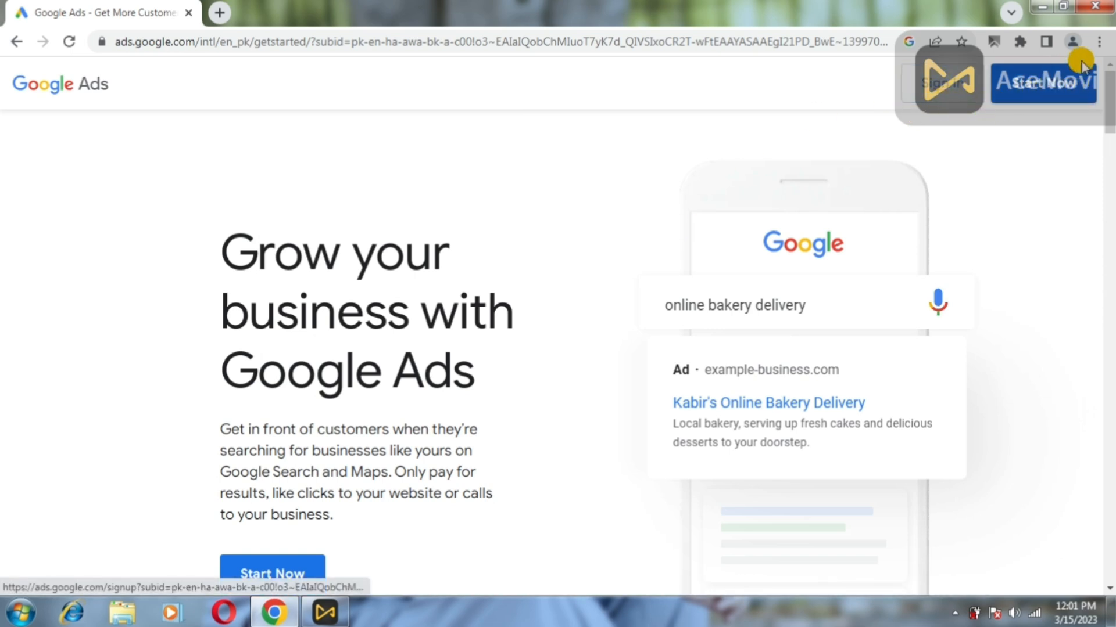
Start Google Ads setup and sign in with the saved account email and its password.
{"action": "left_click", "coordinate": [1032, 83]}
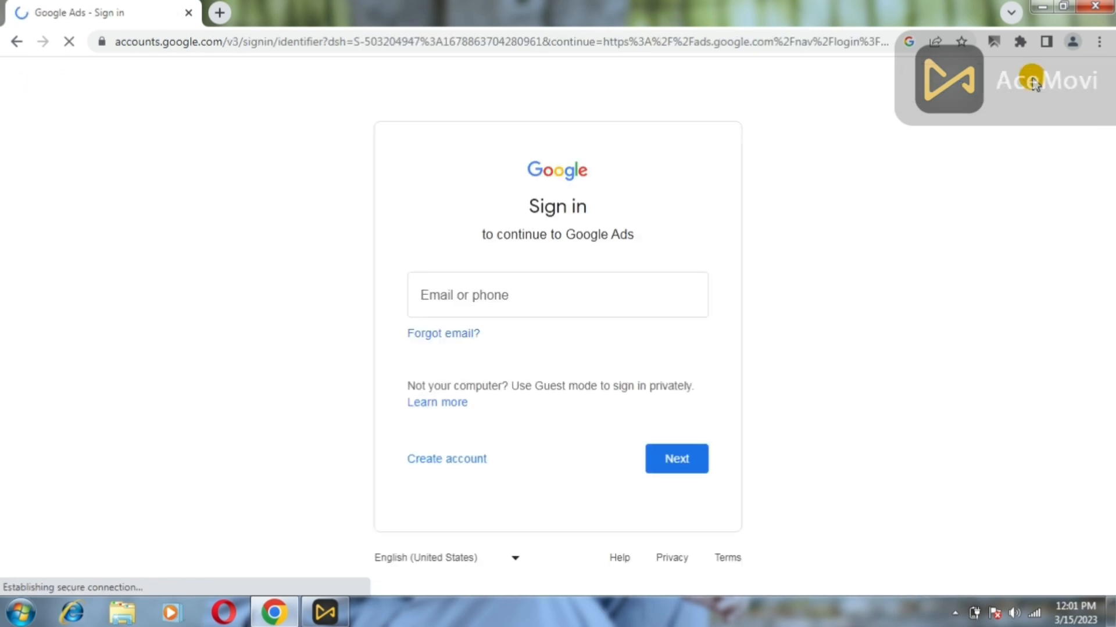
{"action": "left_click", "coordinate": [506, 314]}
{"action": "left_click", "coordinate": [571, 287]}
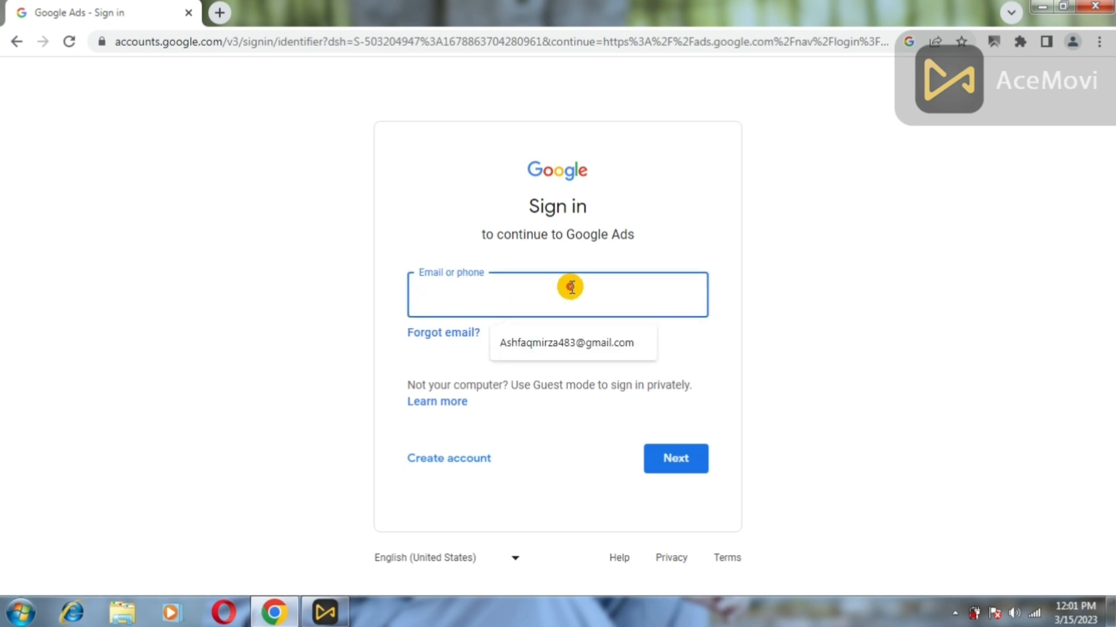
{"action": "left_click", "coordinate": [570, 342]}
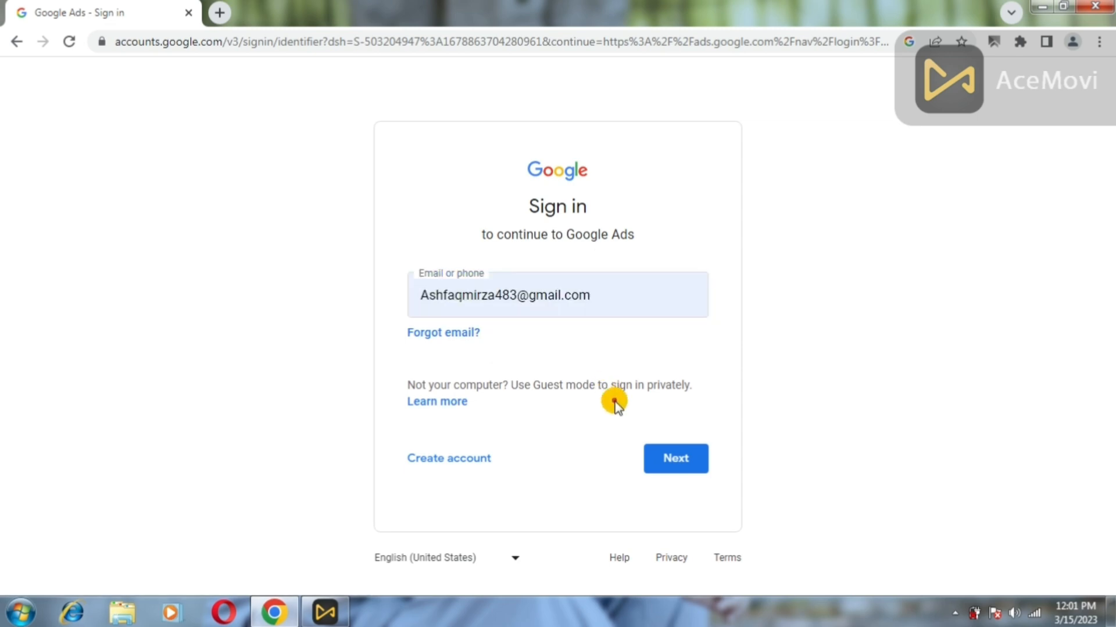
{"action": "left_click", "coordinate": [673, 466]}
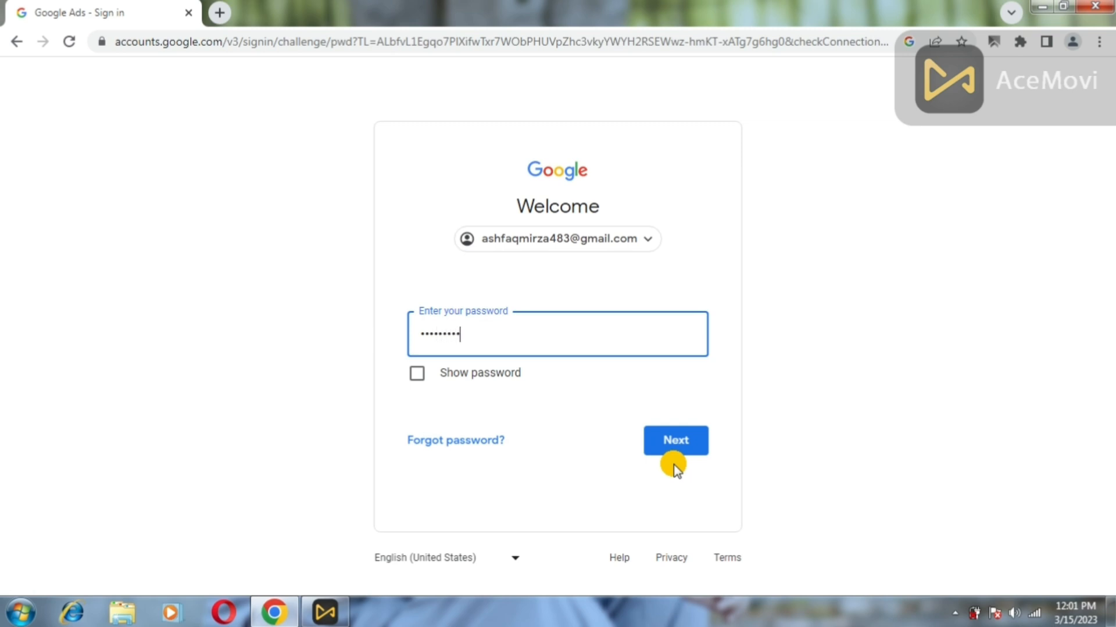
{"action": "left_click", "coordinate": [673, 464]}
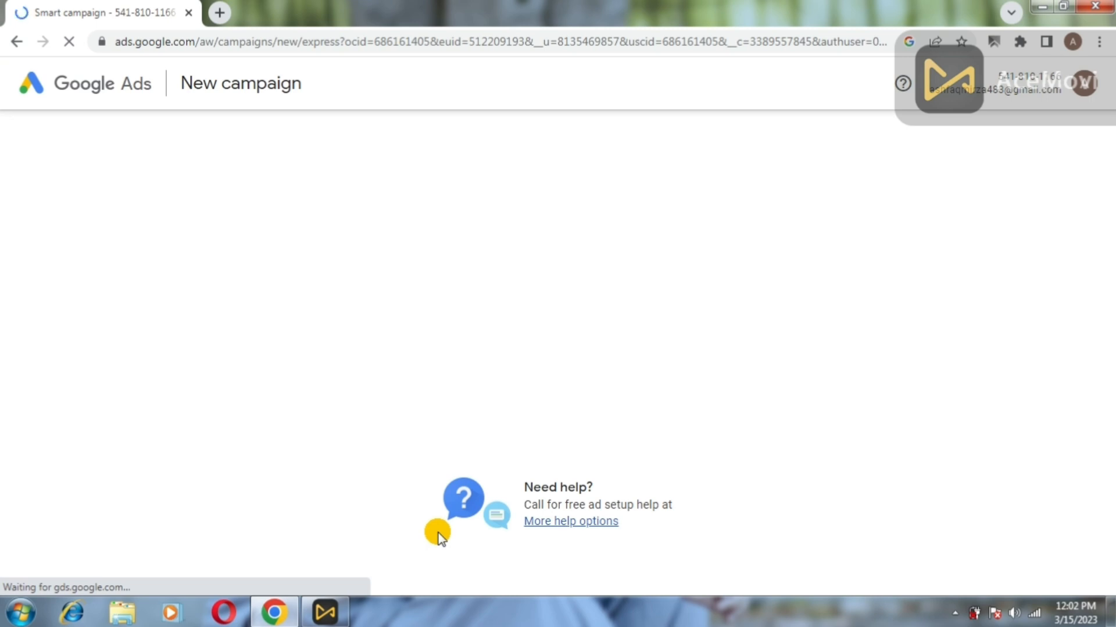
{"action": "left_click", "coordinate": [755, 385]}
{"action": "left_click", "coordinate": [456, 276]}
{"action": "type", "text": "www.mirza.com"}
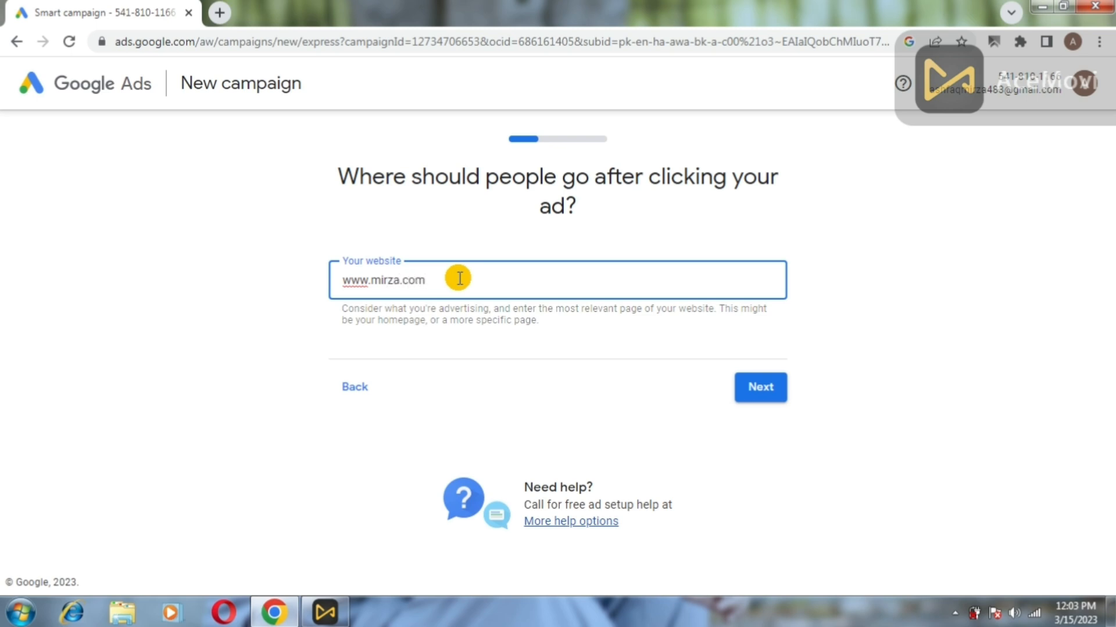
{"action": "left_click", "coordinate": [756, 384]}
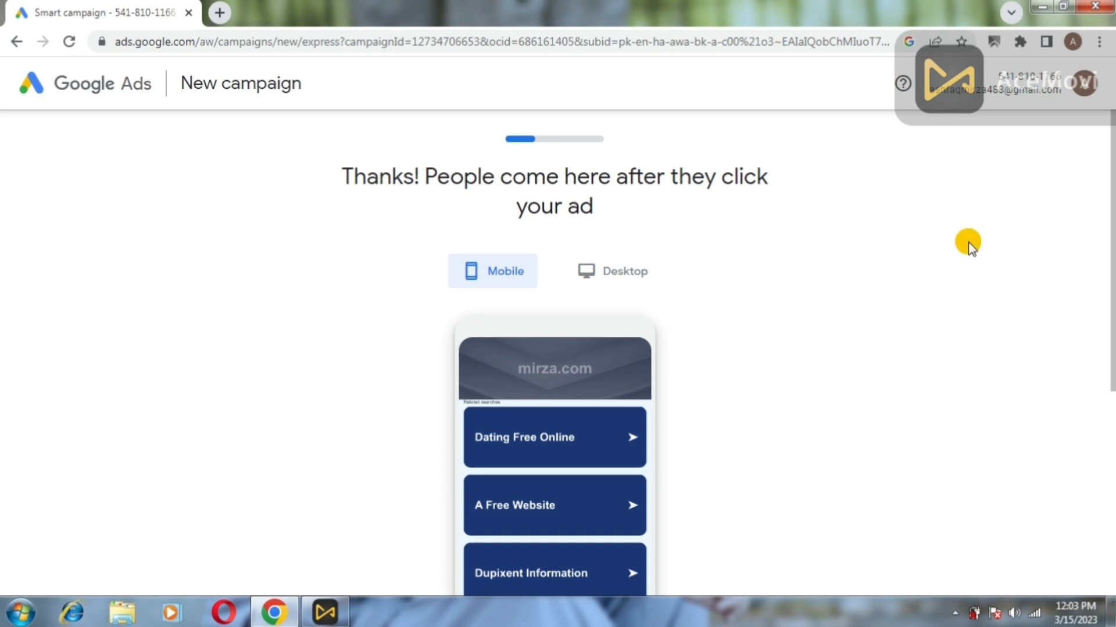
{"action": "left_click_drag", "start_coordinate": [1109, 158], "coordinate": [1057, 300]}
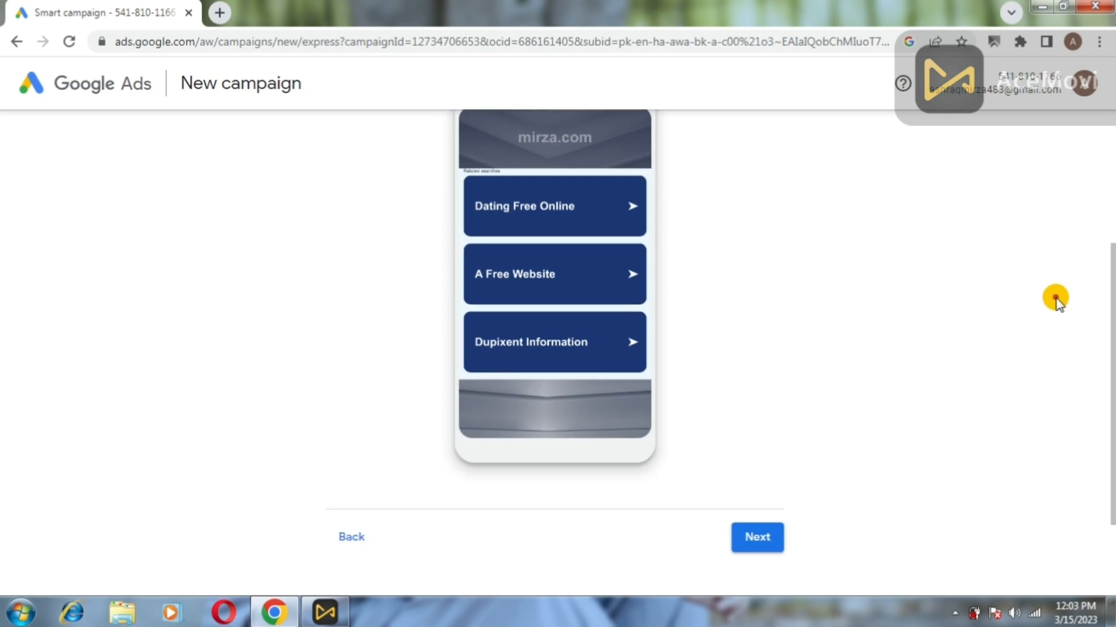
Choose 'Get more views and engagement on YouTube' as the advertising goal.
{"action": "left_click", "coordinate": [775, 537]}
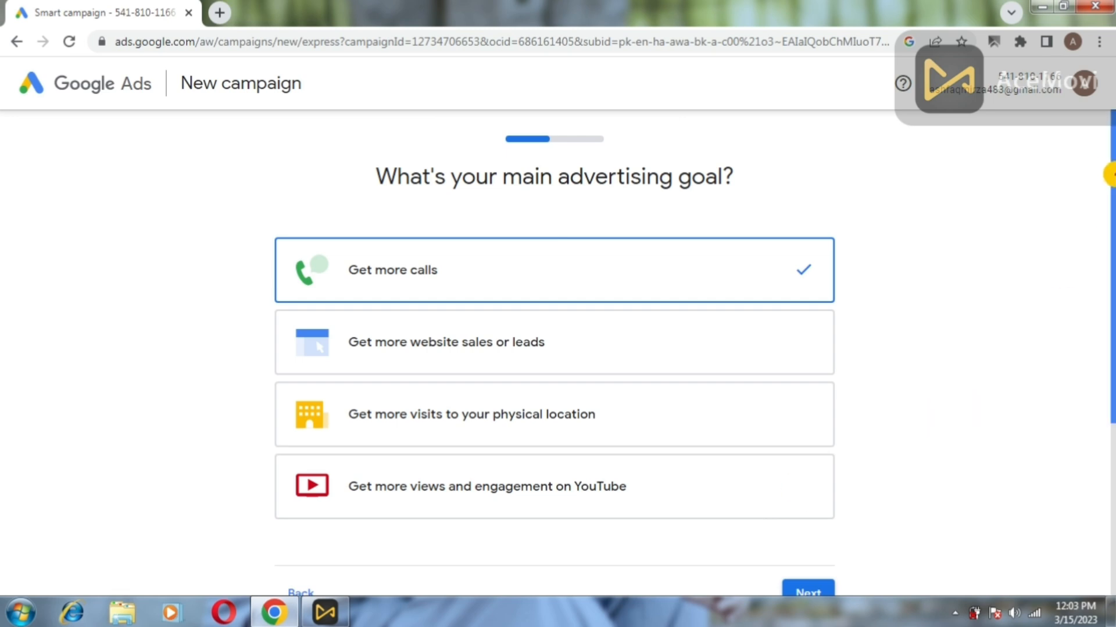
{"action": "left_click_drag", "start_coordinate": [1110, 164], "coordinate": [1109, 196]}
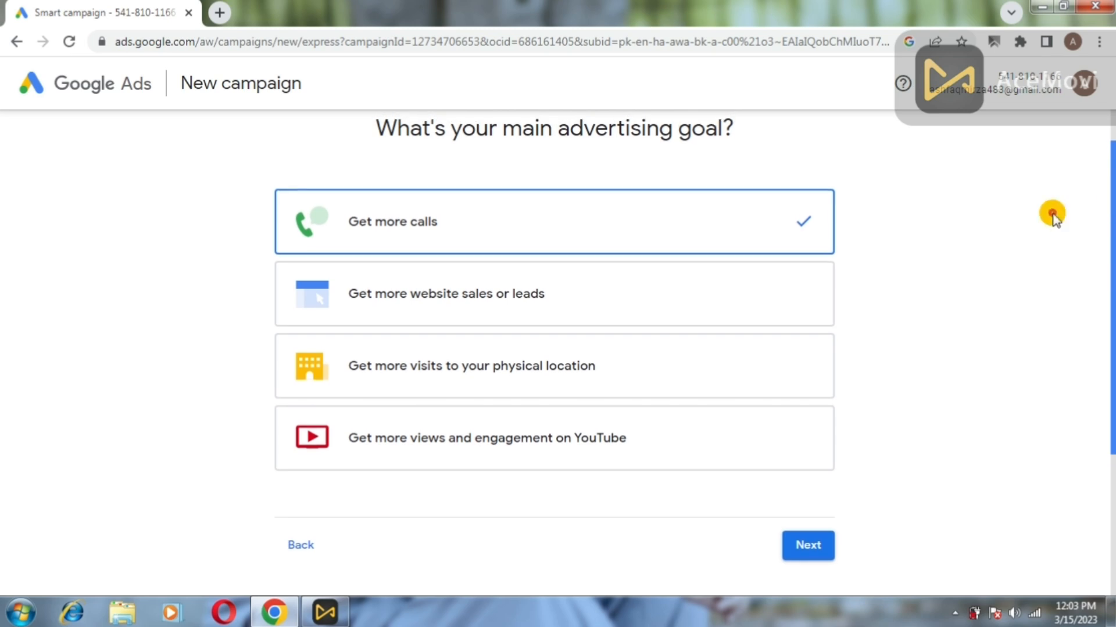
{"action": "left_click", "coordinate": [399, 442]}
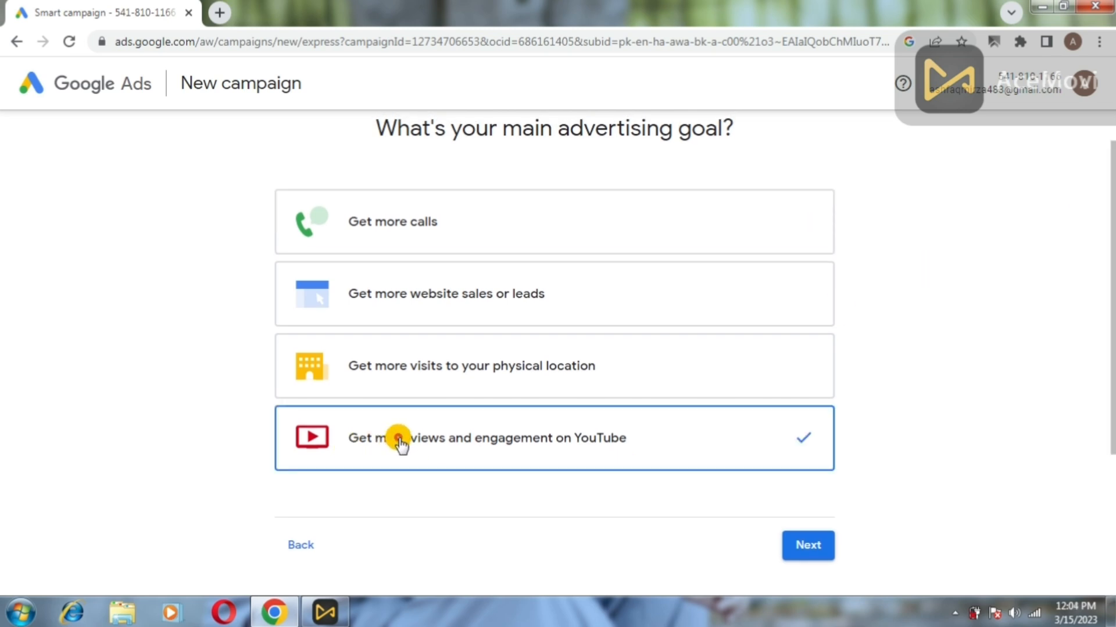
{"action": "left_click", "coordinate": [821, 551]}
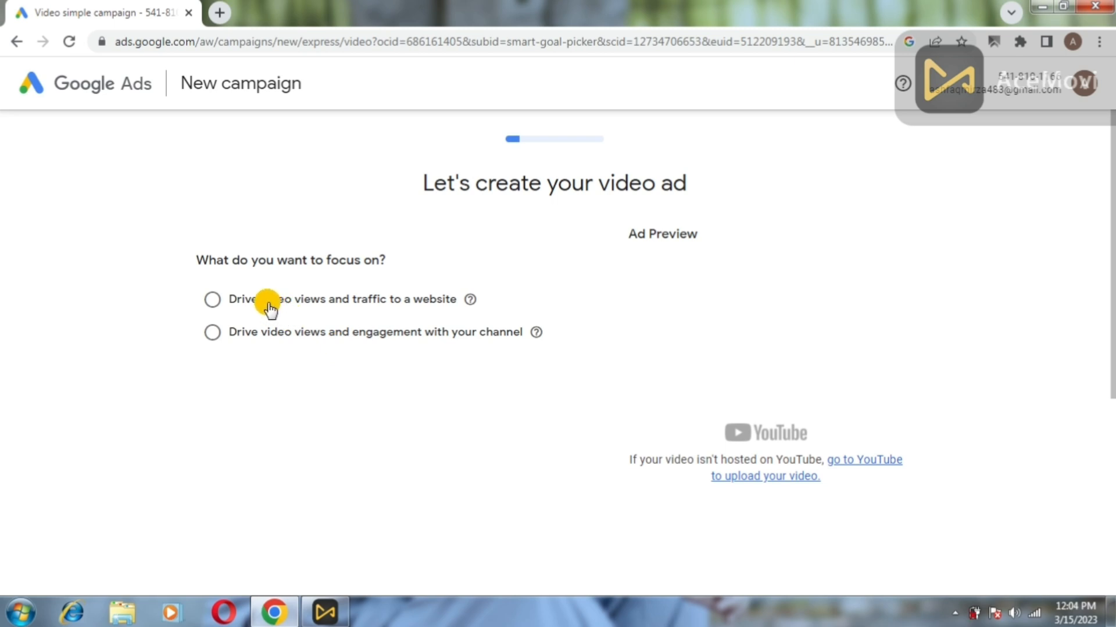
Focus the video ad on 'Drive video views and engagement with your channel' and switch to the YouTube channel.
{"action": "left_click", "coordinate": [215, 338]}
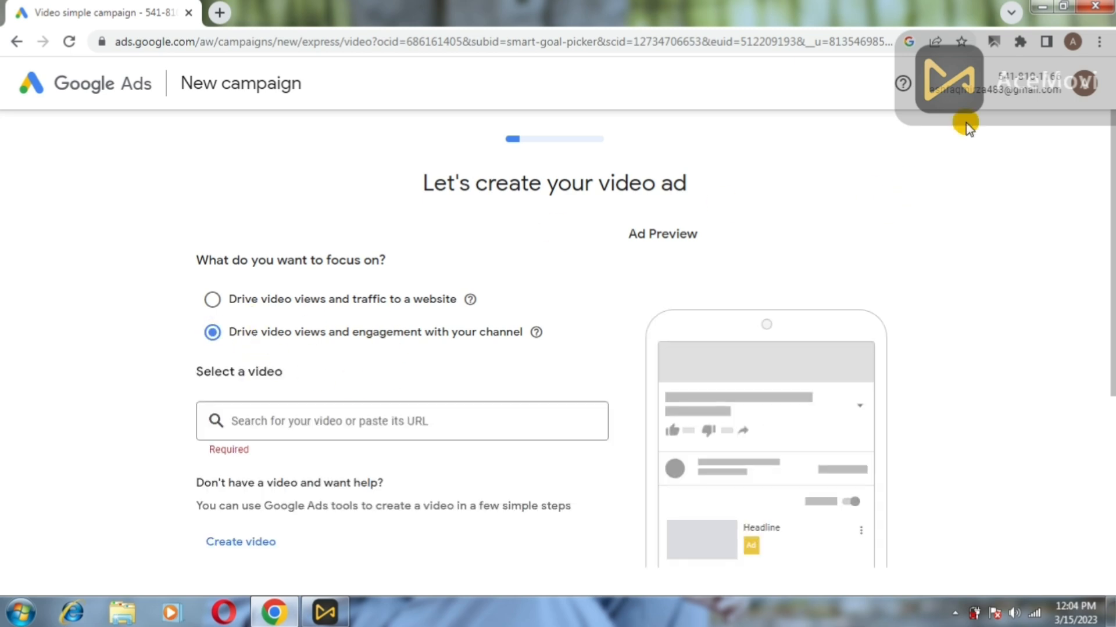
{"action": "left_click_drag", "start_coordinate": [1110, 138], "coordinate": [1109, 170]}
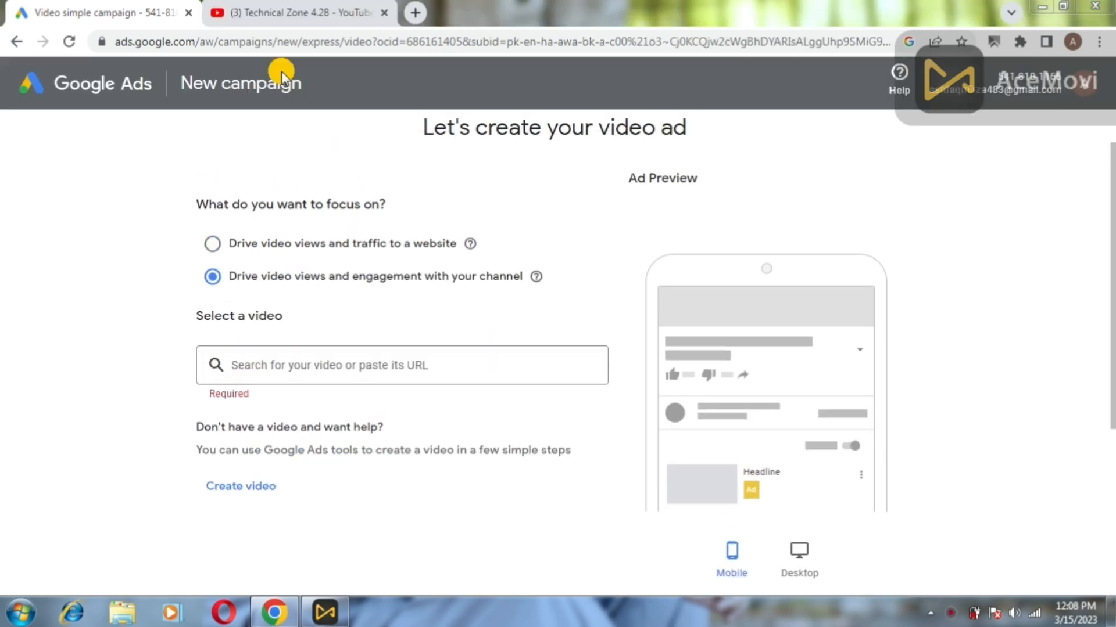
{"action": "left_click", "coordinate": [285, 11]}
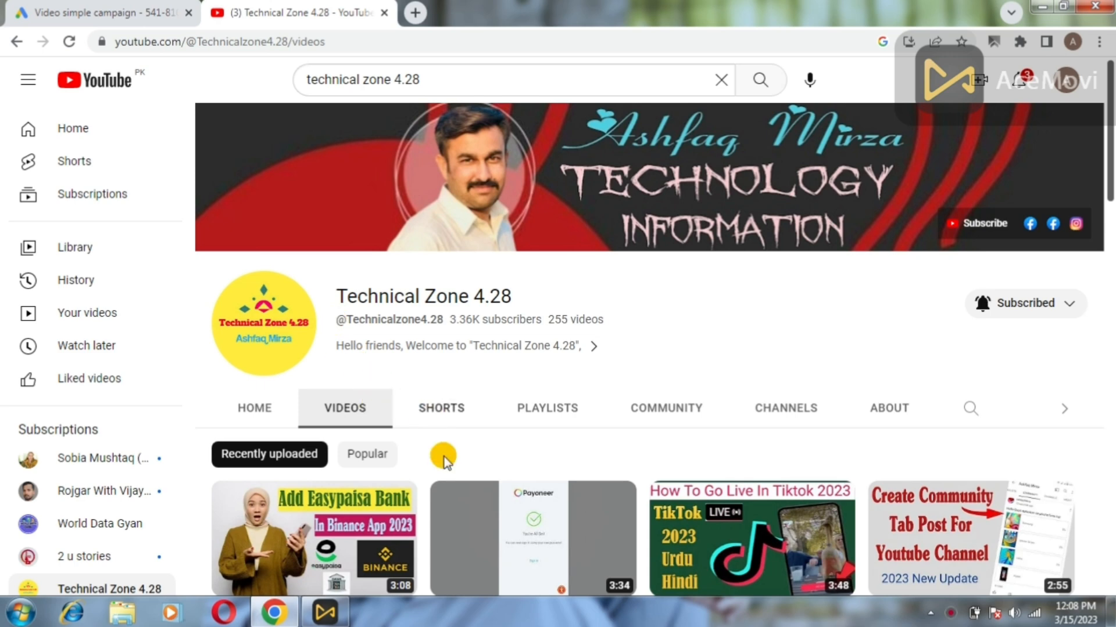
Browse the Technical Zone 4.28 channel's Videos list, then return to the Google Ads campaign.
{"action": "left_click_drag", "start_coordinate": [1109, 99], "coordinate": [1110, 148]}
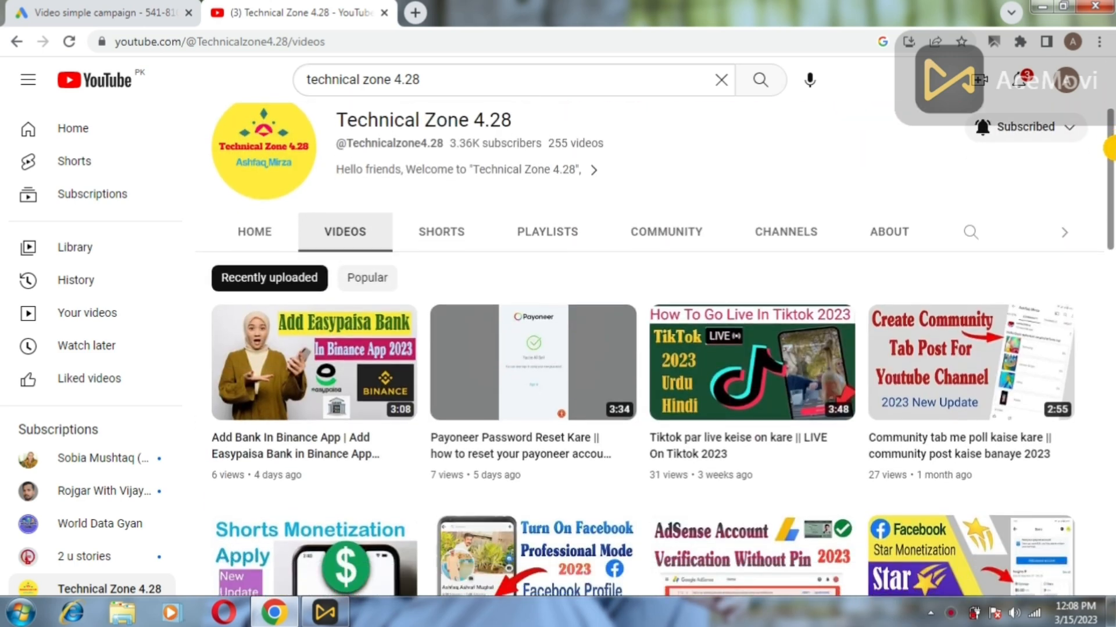
{"action": "left_click_drag", "start_coordinate": [1109, 140], "coordinate": [1109, 87]}
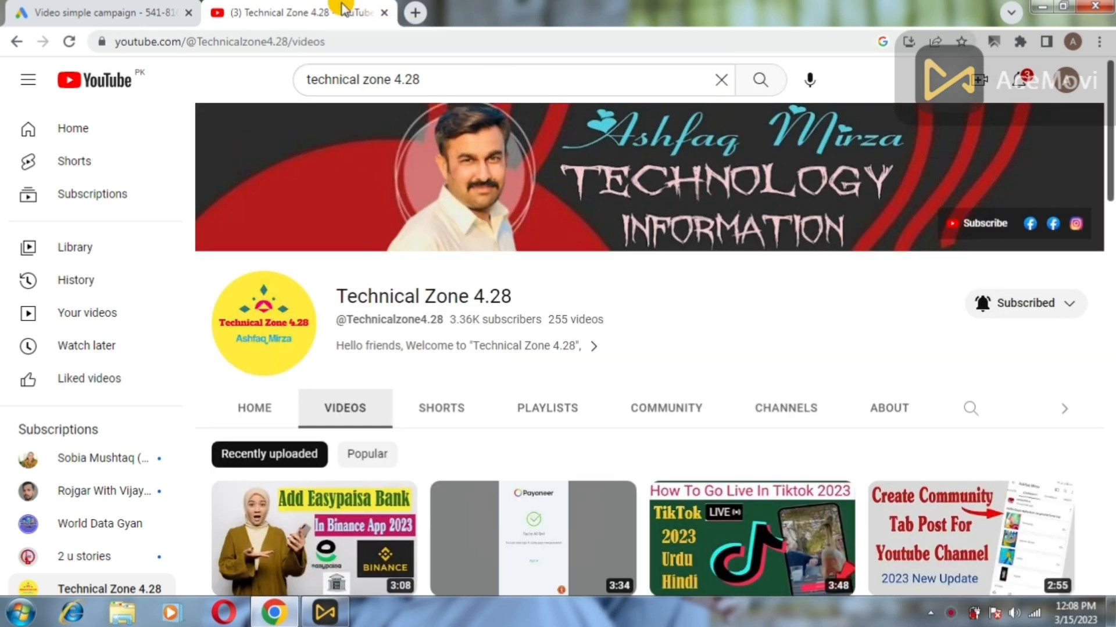
{"action": "left_click", "coordinate": [125, 11]}
Paste the copied YouTube link to select the Facebook Top Fan batch video, then close the YouTube tab.
{"action": "left_click", "coordinate": [289, 362]}
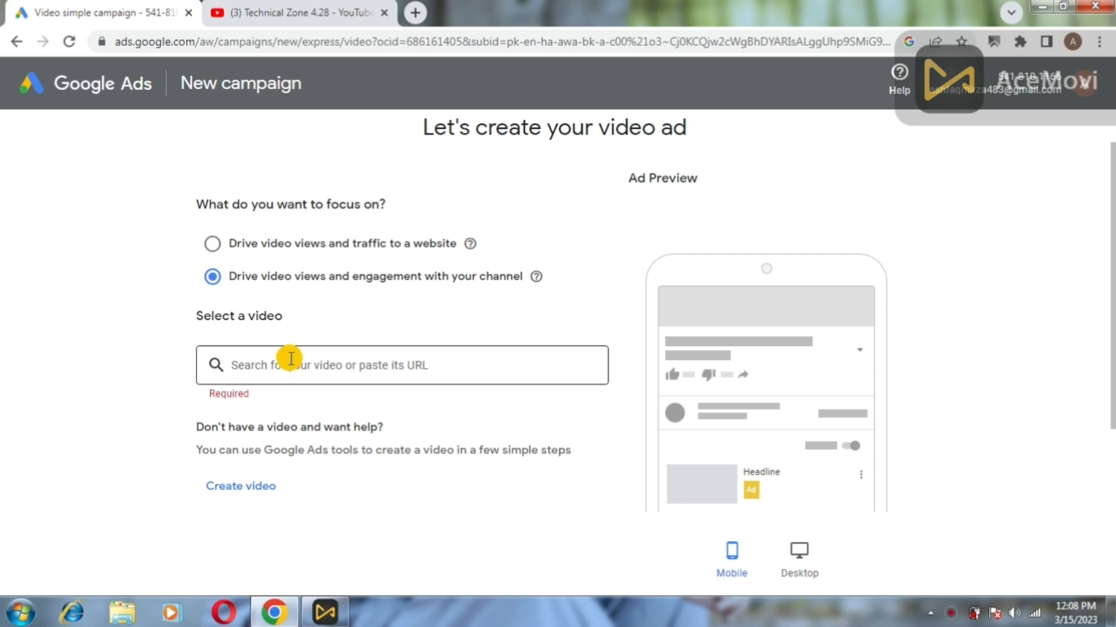
{"action": "right_click", "coordinate": [289, 362]}
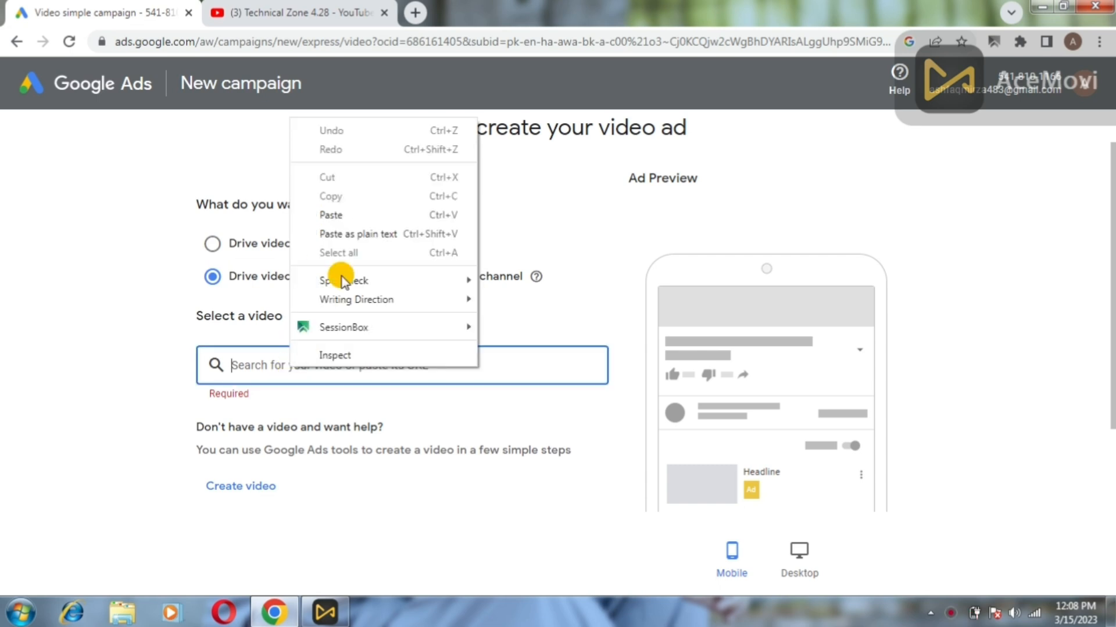
{"action": "left_click", "coordinate": [337, 215]}
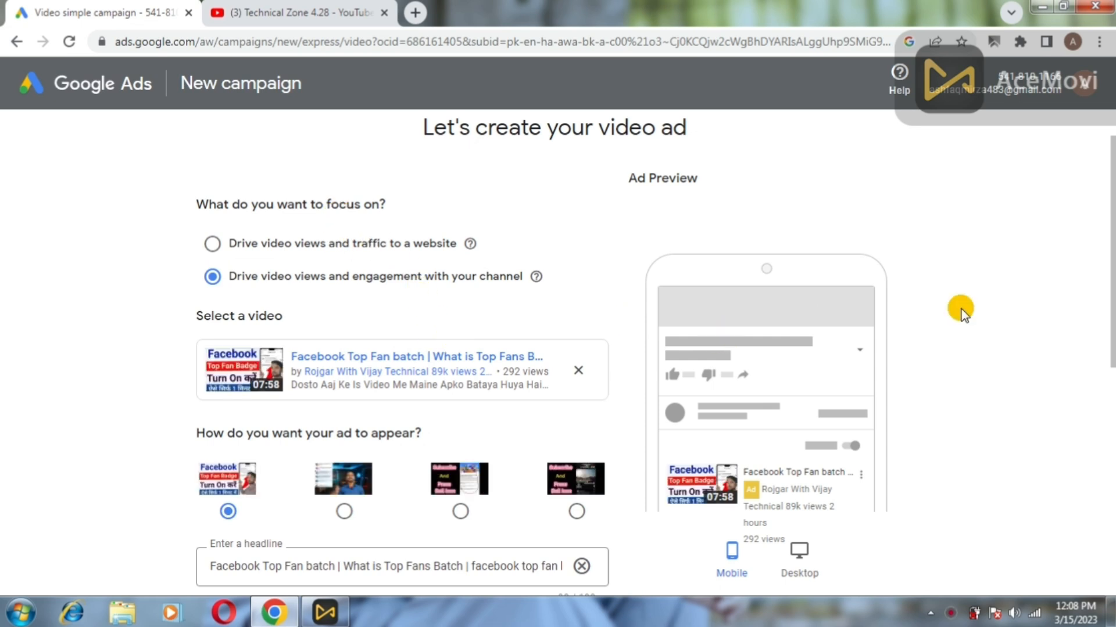
{"action": "scroll", "coordinate": [1099, 218], "scroll_direction": "down", "scroll_amount": 2}
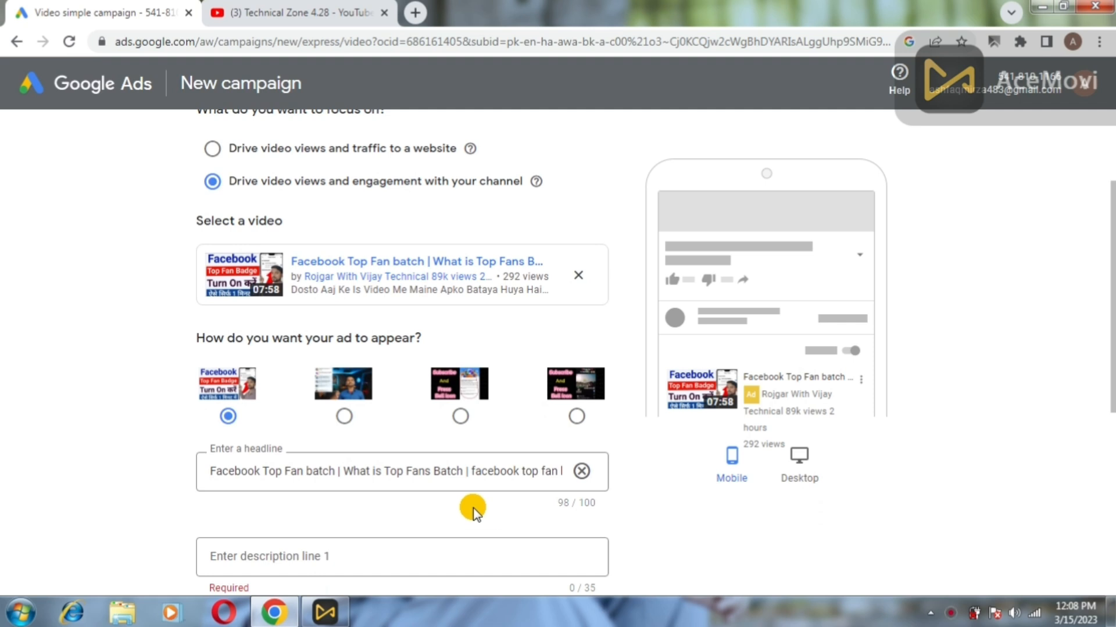
{"action": "scroll", "coordinate": [1110, 296], "scroll_direction": "down", "scroll_amount": 2}
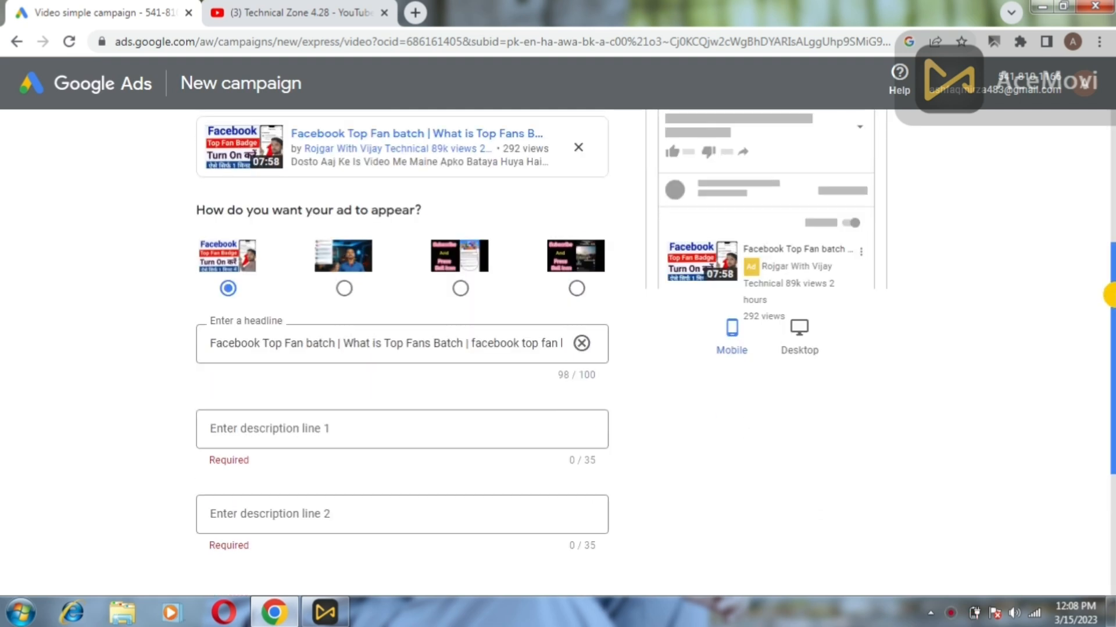
{"action": "scroll", "coordinate": [1107, 295], "scroll_direction": "up", "scroll_amount": 1}
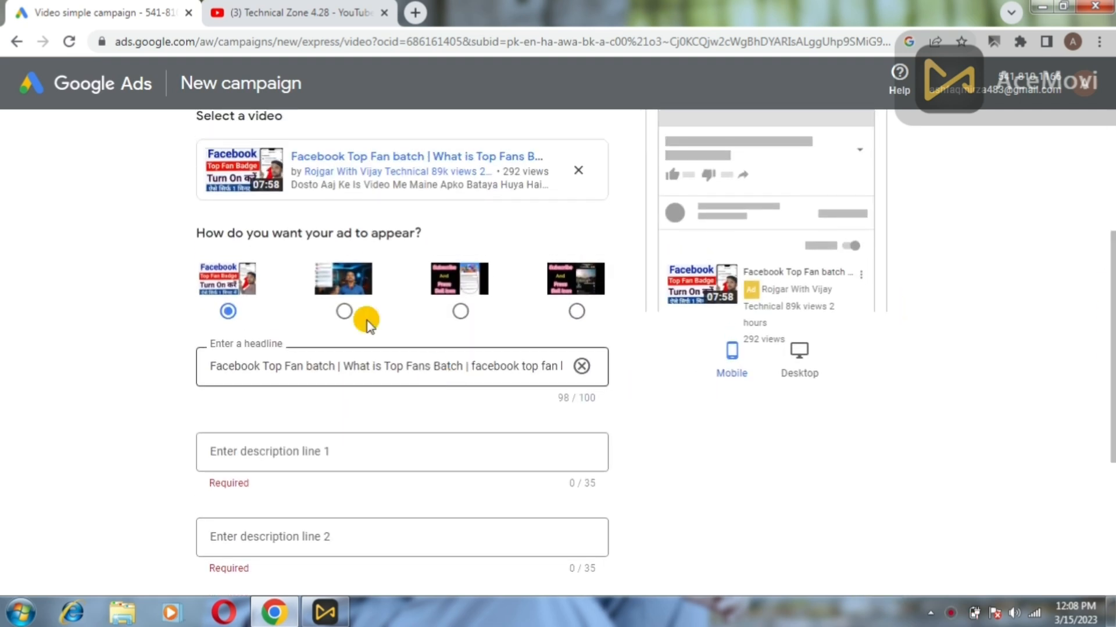
{"action": "left_click", "coordinate": [383, 14]}
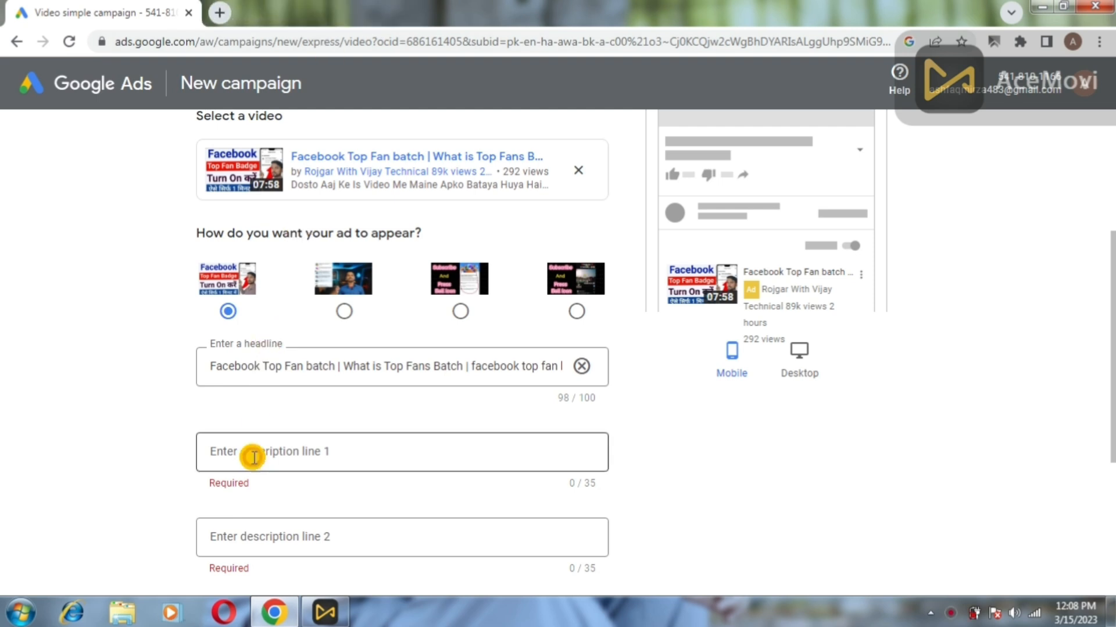
Enter description line 1 'hOW TO ADD TOP FANS BATCH' and description line 2 'Facebook fans'.
{"action": "left_click", "coordinate": [312, 446]}
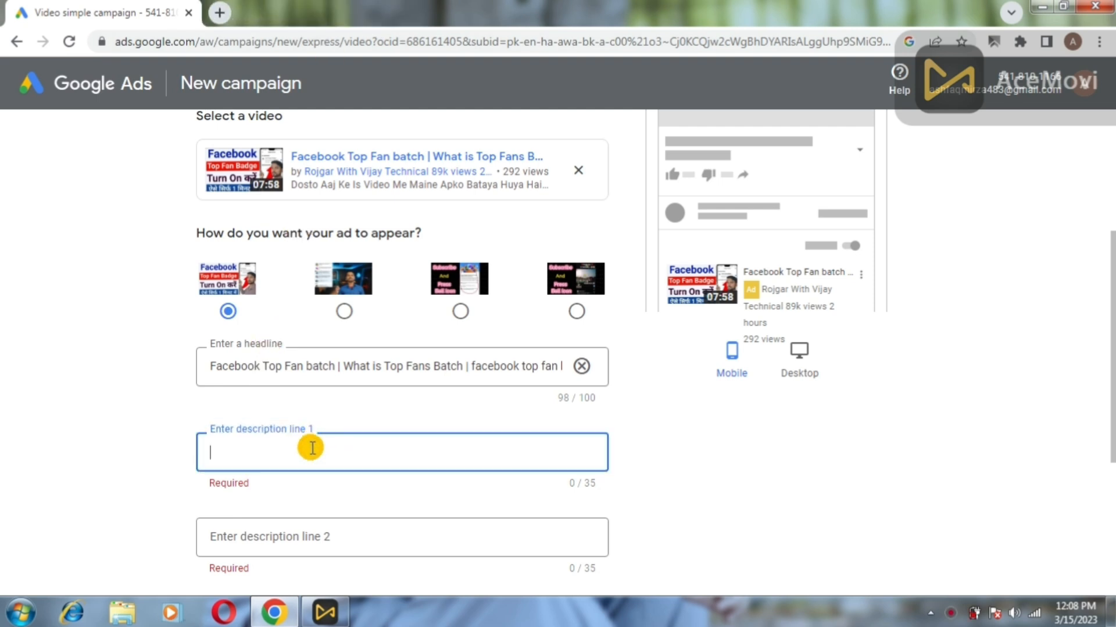
{"action": "left_click", "coordinate": [216, 365]}
{"action": "left_click_drag", "start_coordinate": [249, 366], "coordinate": [368, 369]}
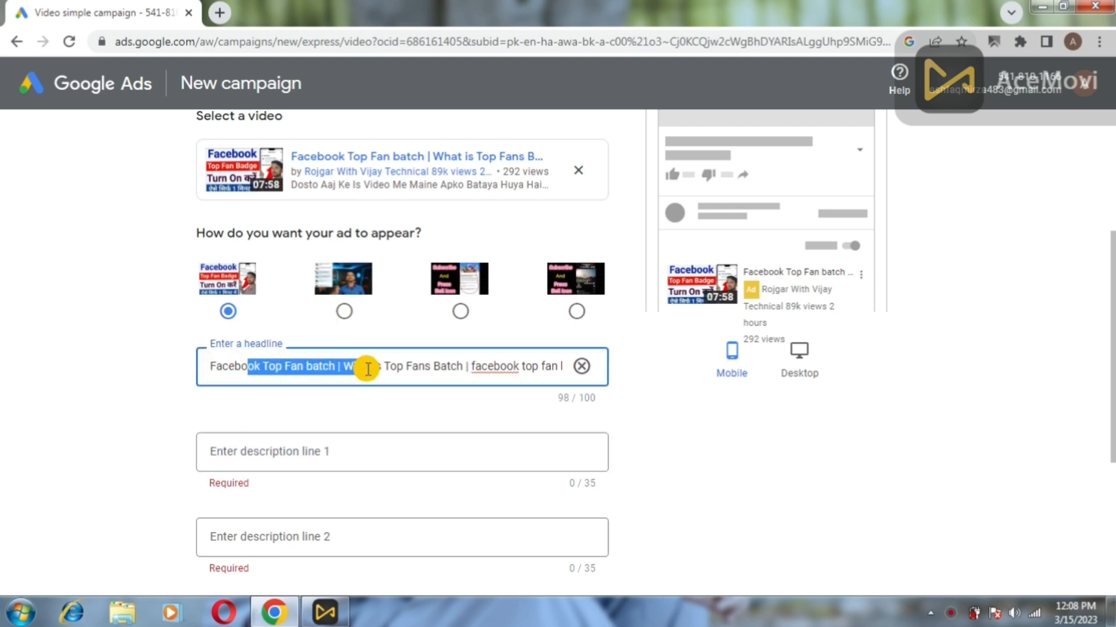
{"action": "left_click", "coordinate": [368, 369]}
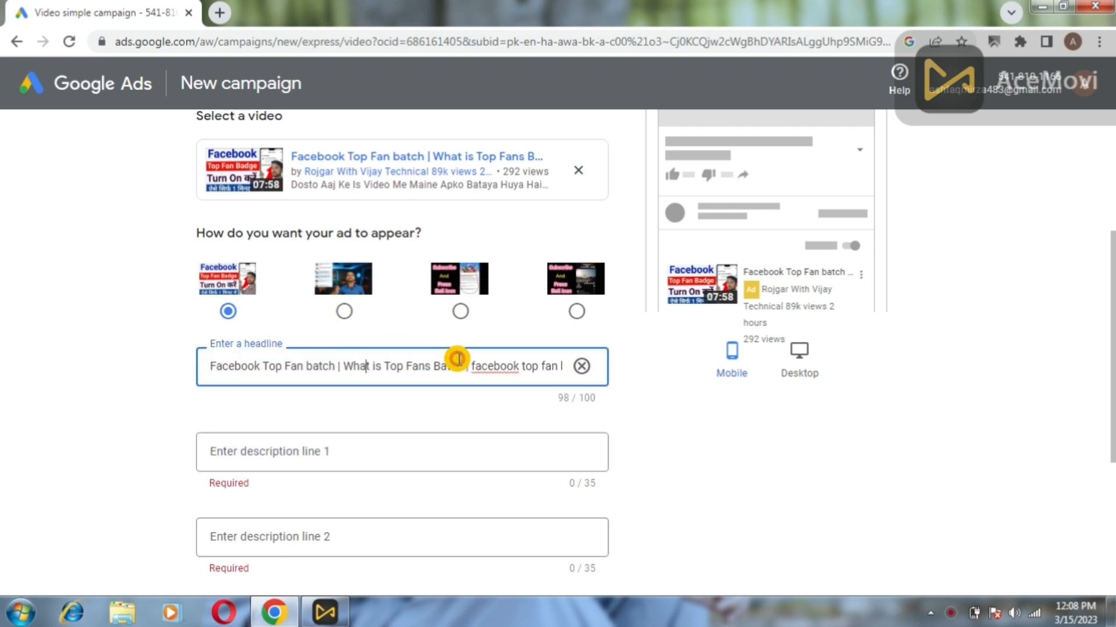
{"action": "left_click", "coordinate": [314, 447]}
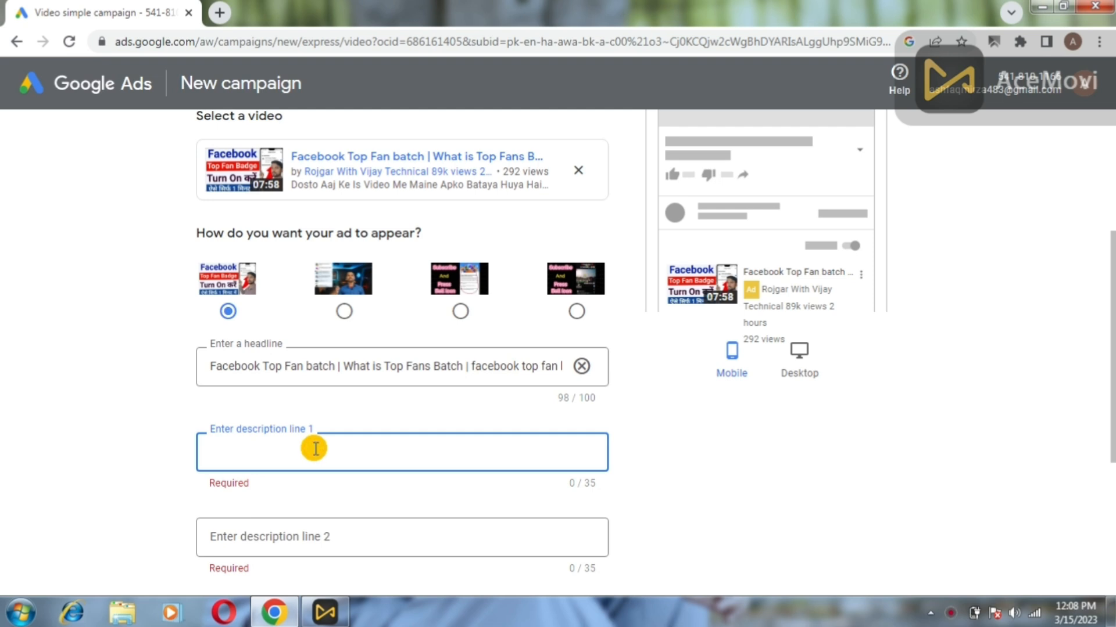
{"action": "type", "text": "hOW TO ADD TOP FANS BATCH"}
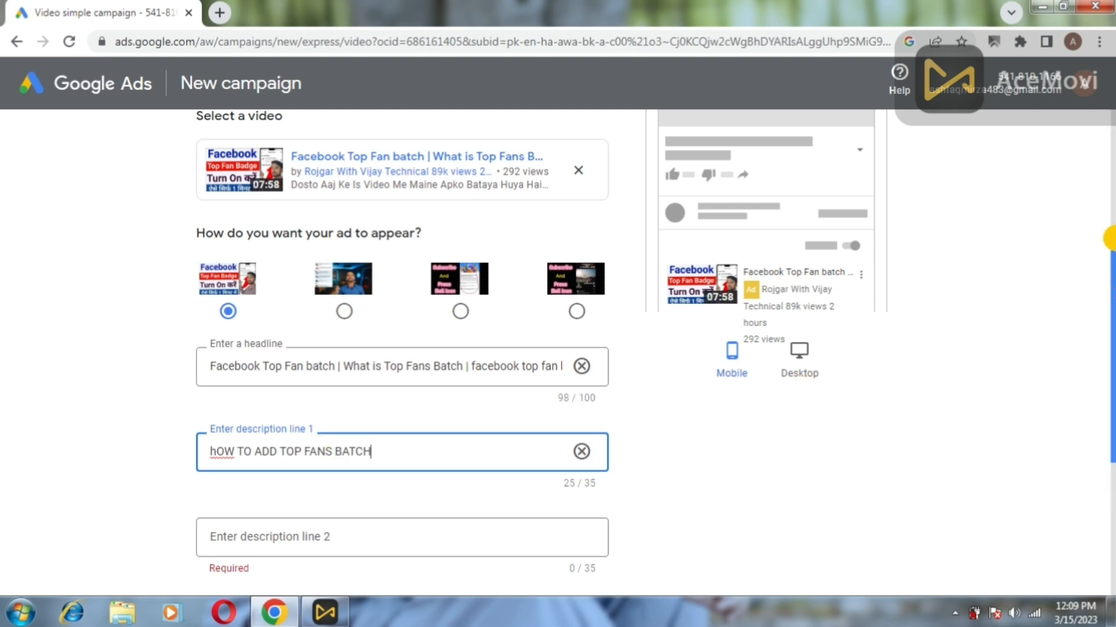
{"action": "scroll", "coordinate": [1110, 240], "scroll_direction": "down", "scroll_amount": 2}
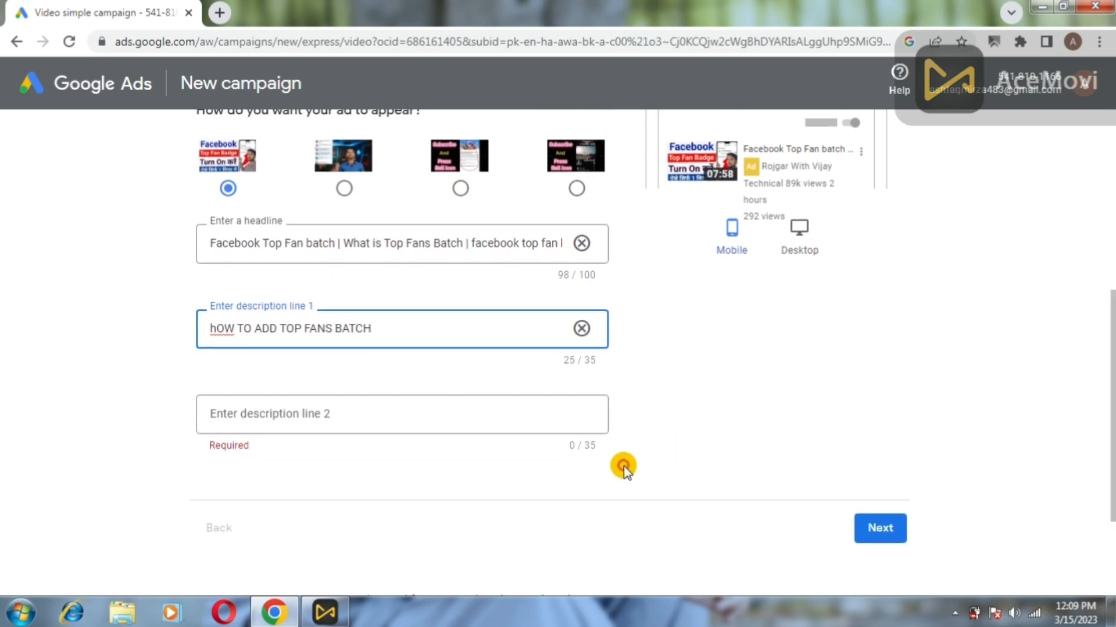
{"action": "left_click", "coordinate": [496, 419]}
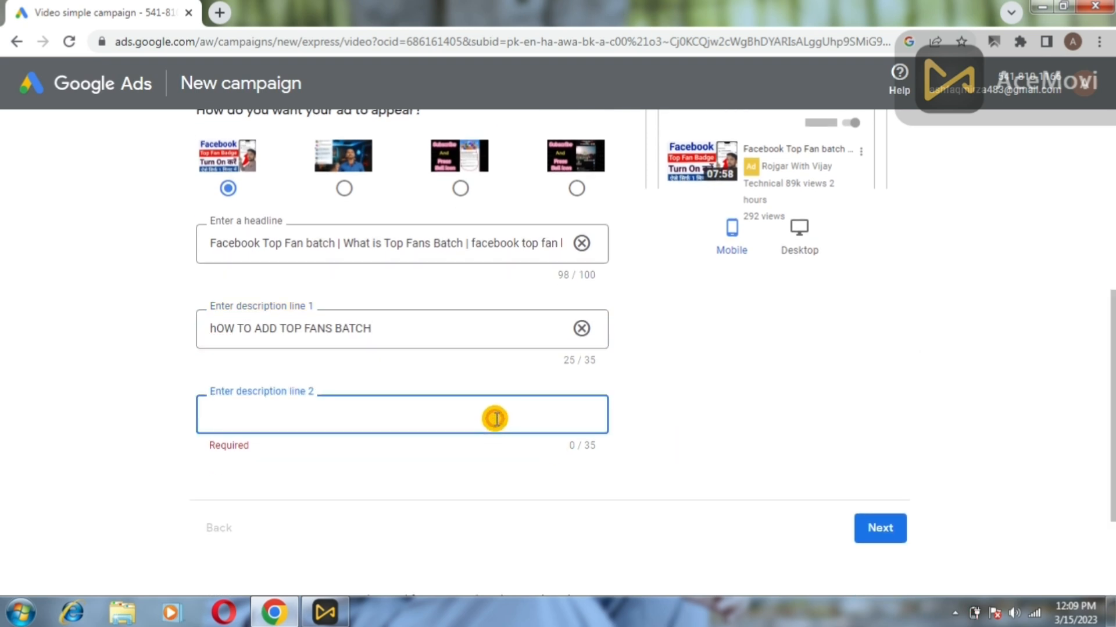
{"action": "type", "text": "Facebook"}
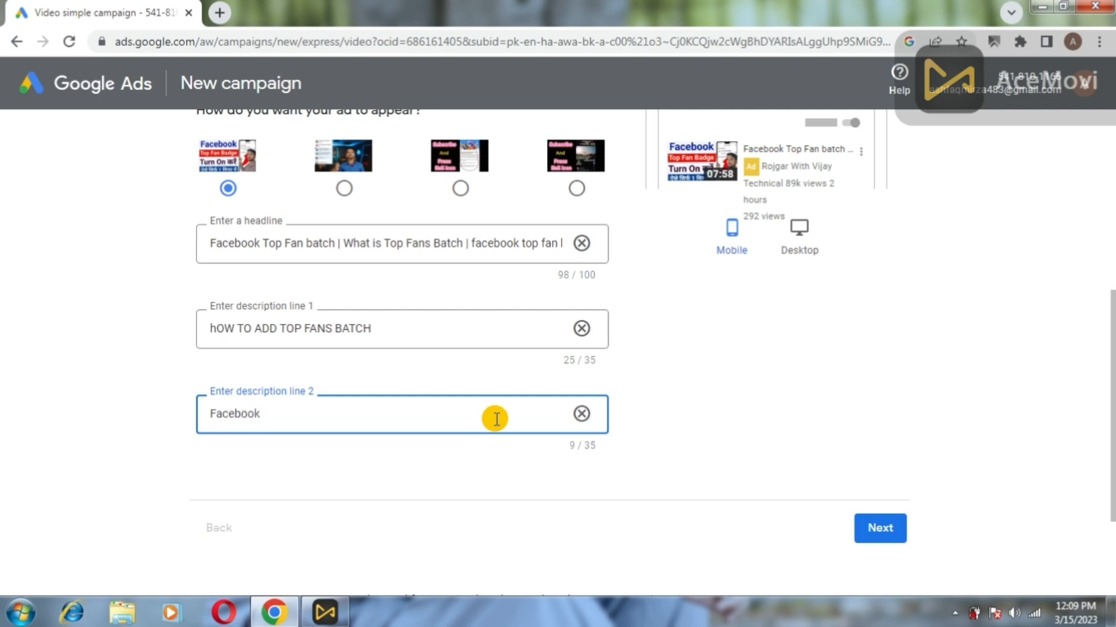
{"action": "type", "text": " fans"}
On the locations and languages step, remove Pakistan from the target locations.
{"action": "left_click", "coordinate": [880, 528]}
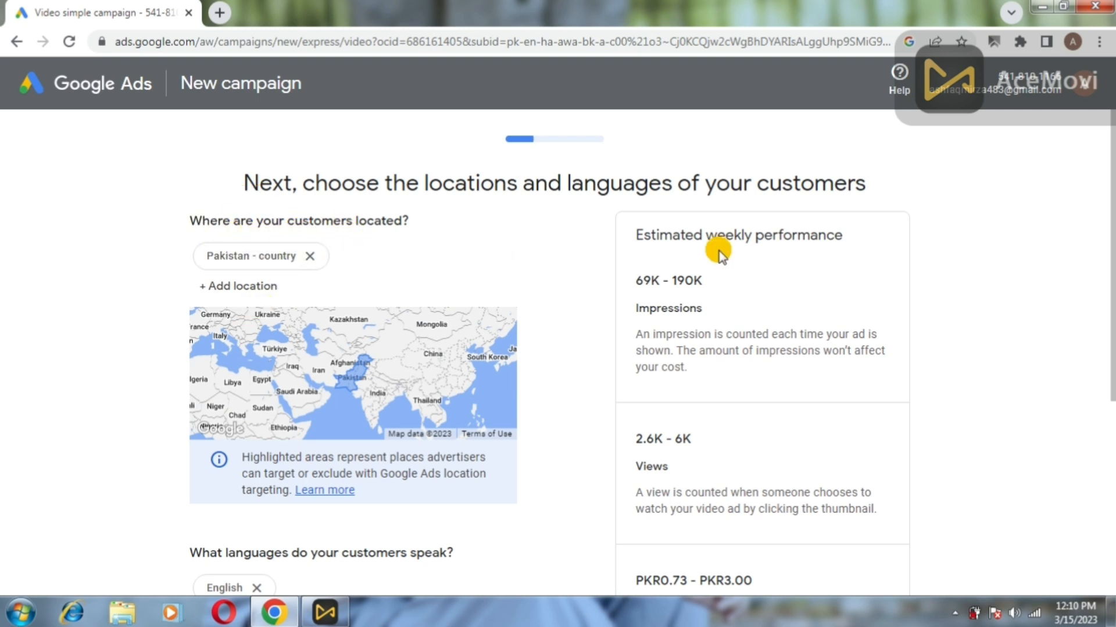
{"action": "scroll", "coordinate": [1108, 244], "scroll_direction": "down", "scroll_amount": 1}
{"action": "scroll", "coordinate": [1109, 244], "scroll_direction": "down", "scroll_amount": 1}
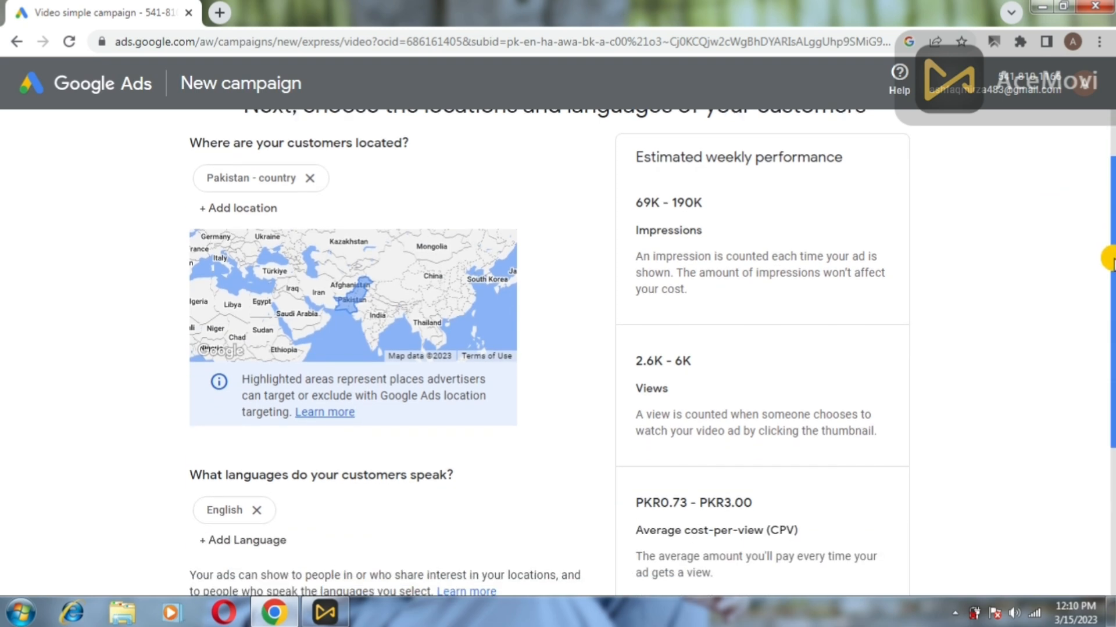
{"action": "scroll", "coordinate": [1107, 221], "scroll_direction": "up", "scroll_amount": 2}
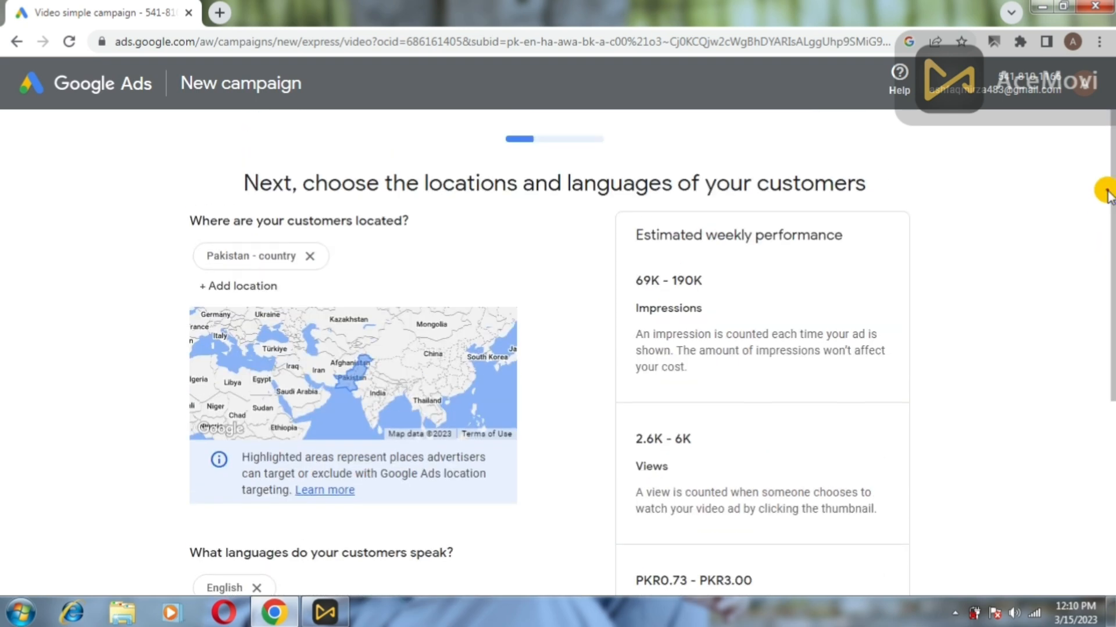
{"action": "left_click", "coordinate": [272, 285]}
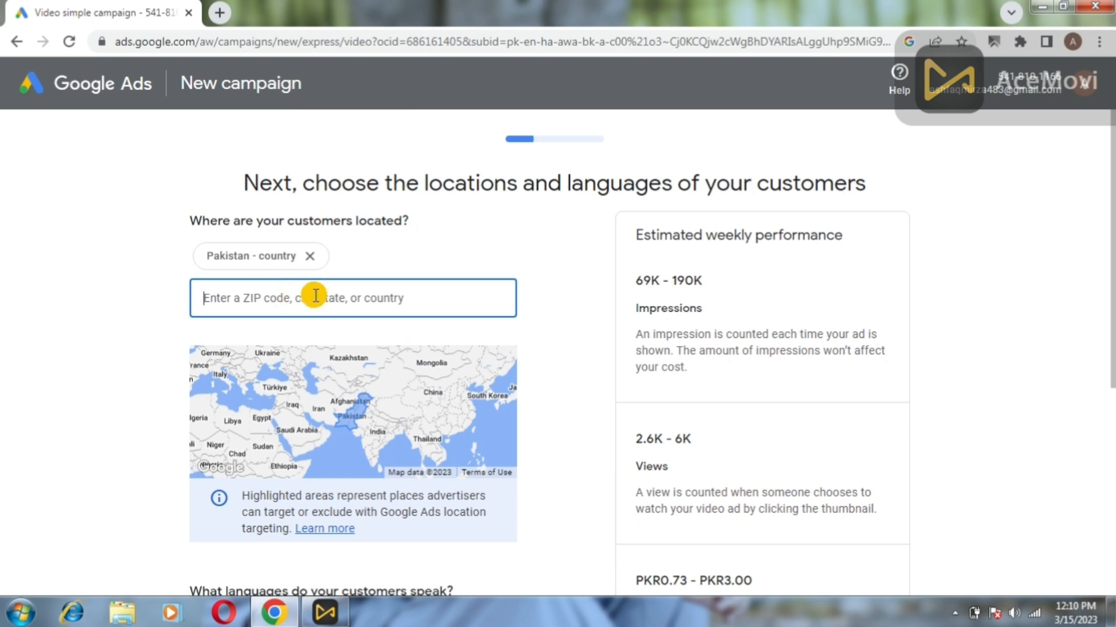
{"action": "left_click", "coordinate": [343, 254]}
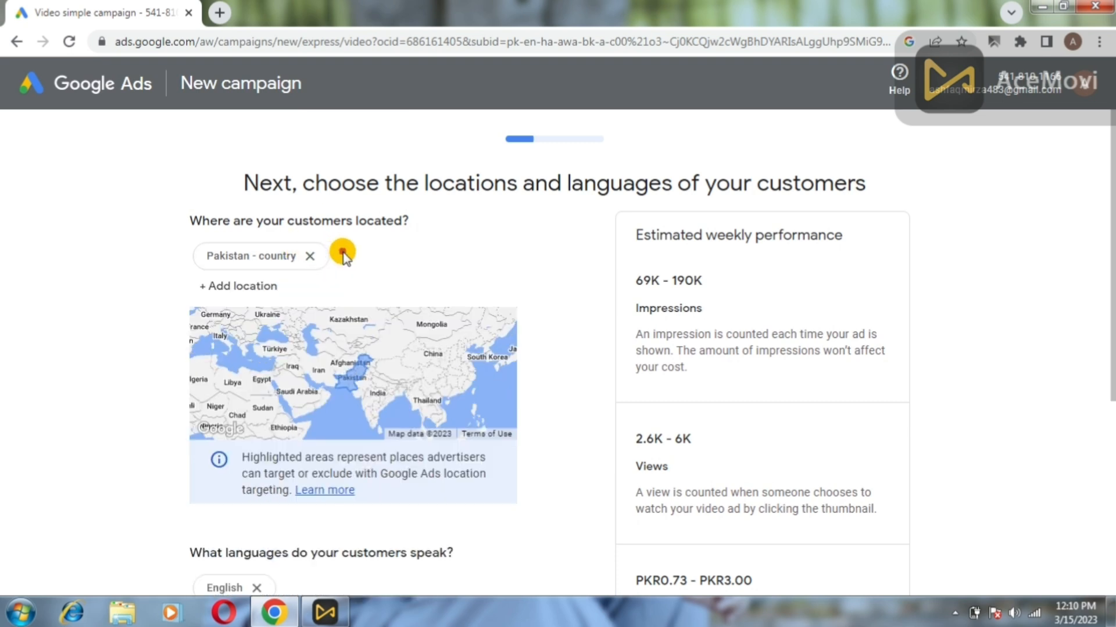
{"action": "left_click", "coordinate": [315, 258]}
{"action": "left_click", "coordinate": [221, 256]}
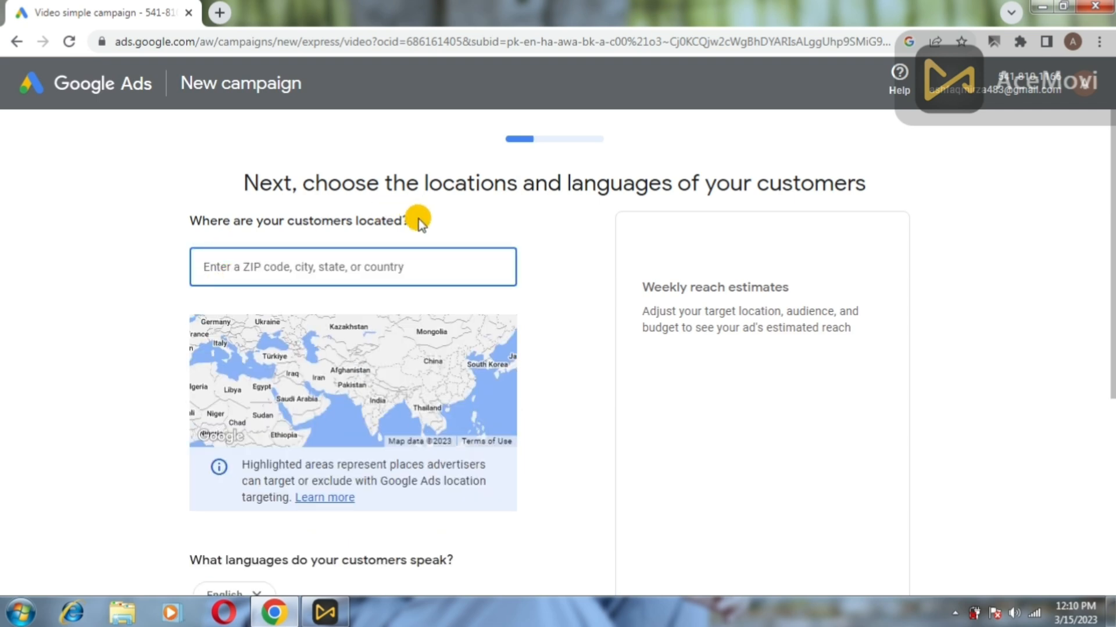
{"action": "left_click", "coordinate": [480, 215]}
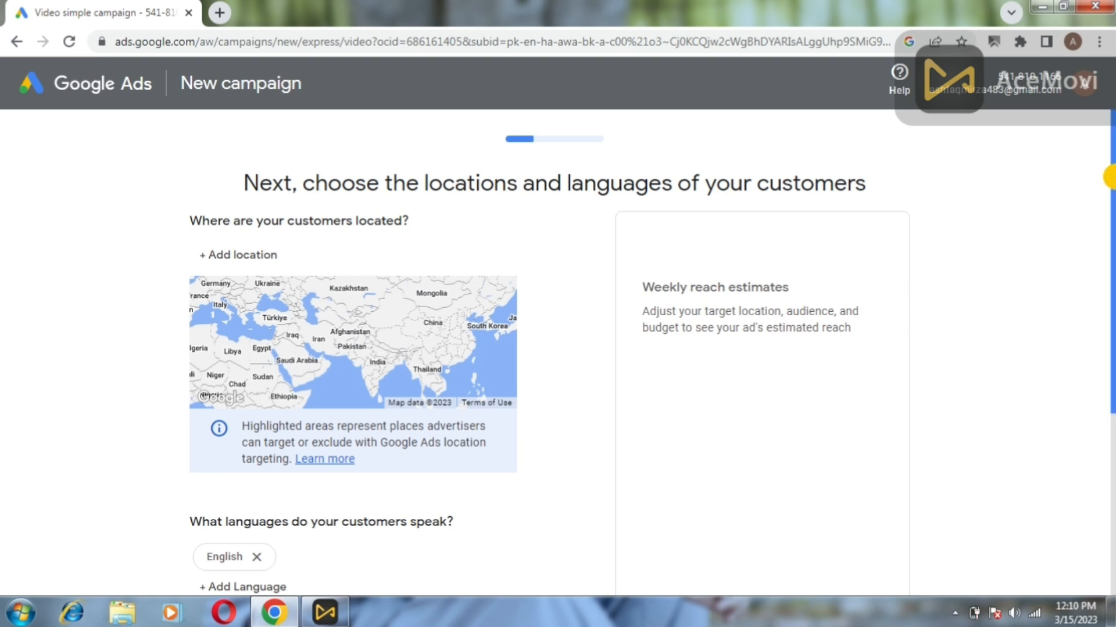
{"action": "left_click_drag", "start_coordinate": [1110, 186], "coordinate": [1098, 284]}
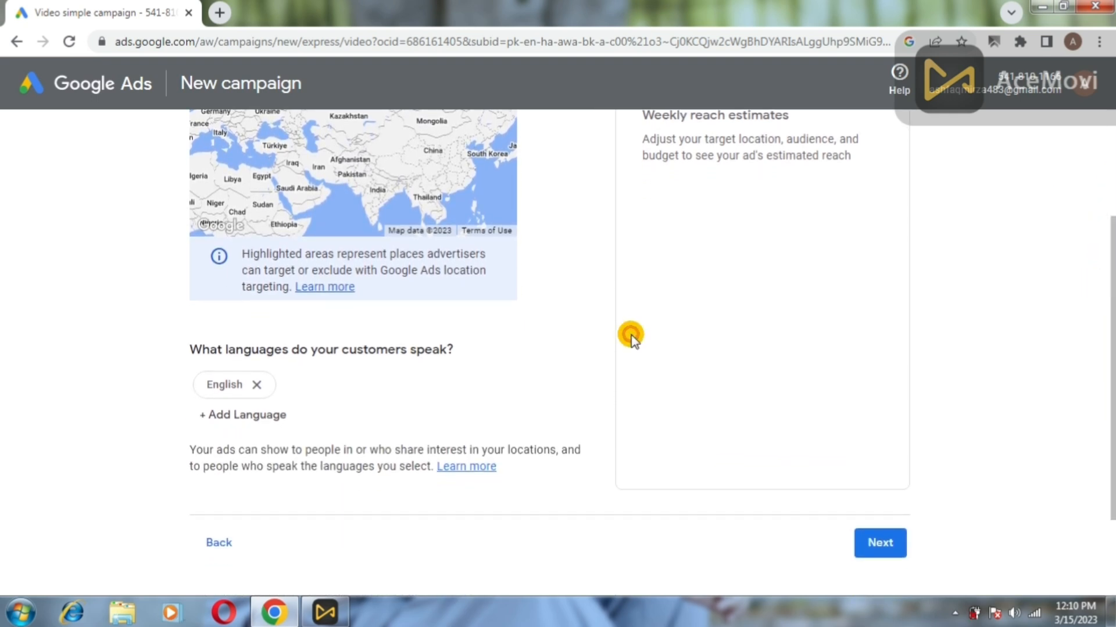
Replace English with Urdu as the customer language.
{"action": "left_click", "coordinate": [261, 388]}
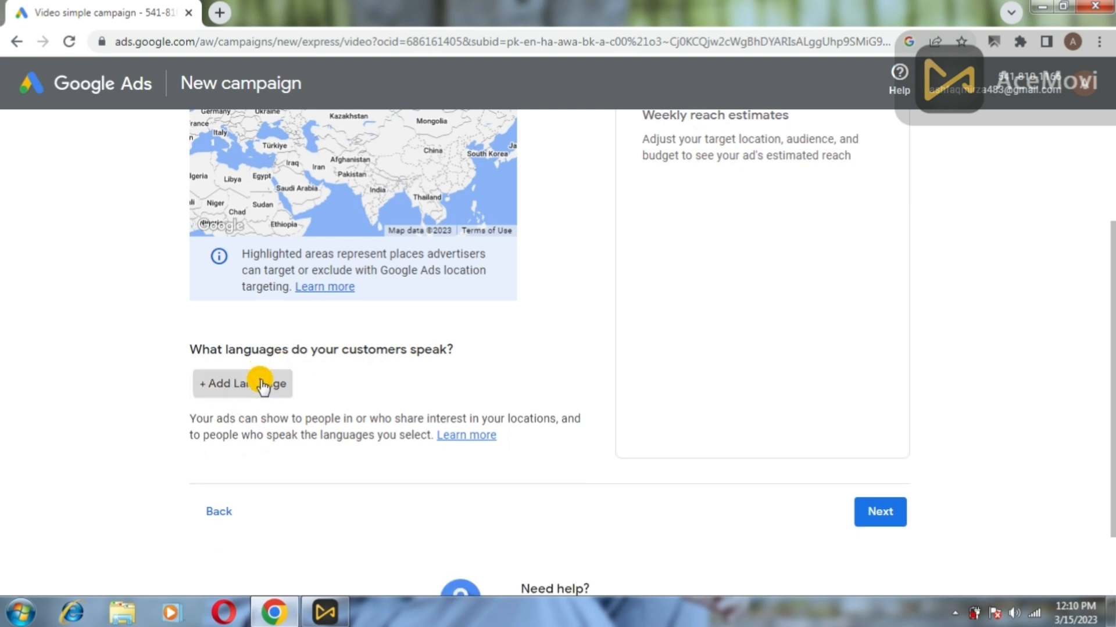
{"action": "left_click", "coordinate": [261, 385]}
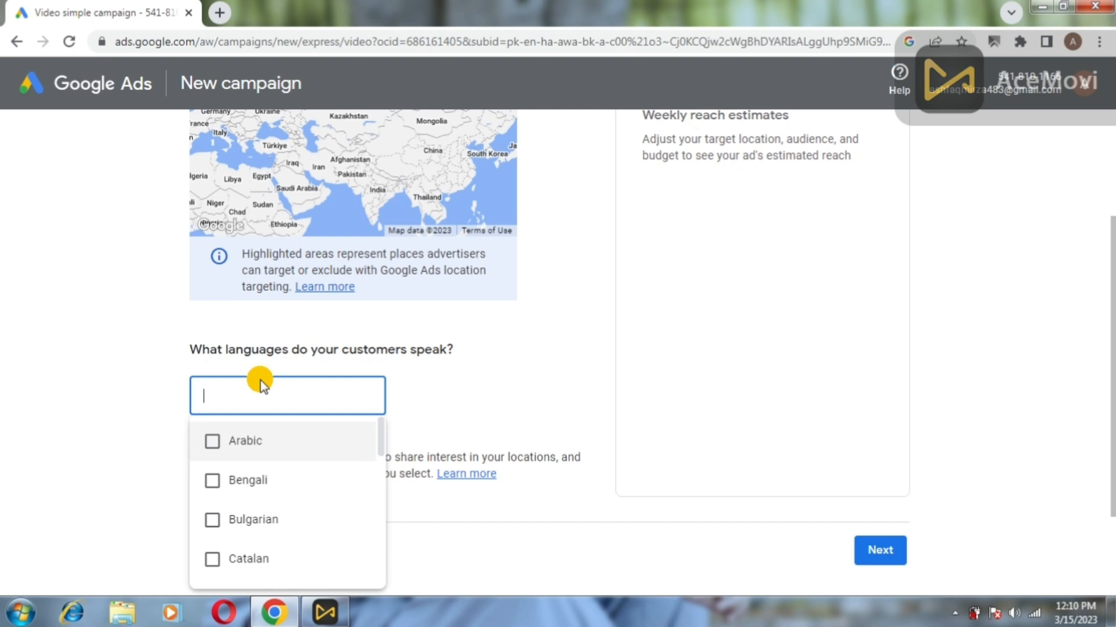
{"action": "type", "text": "urdu"}
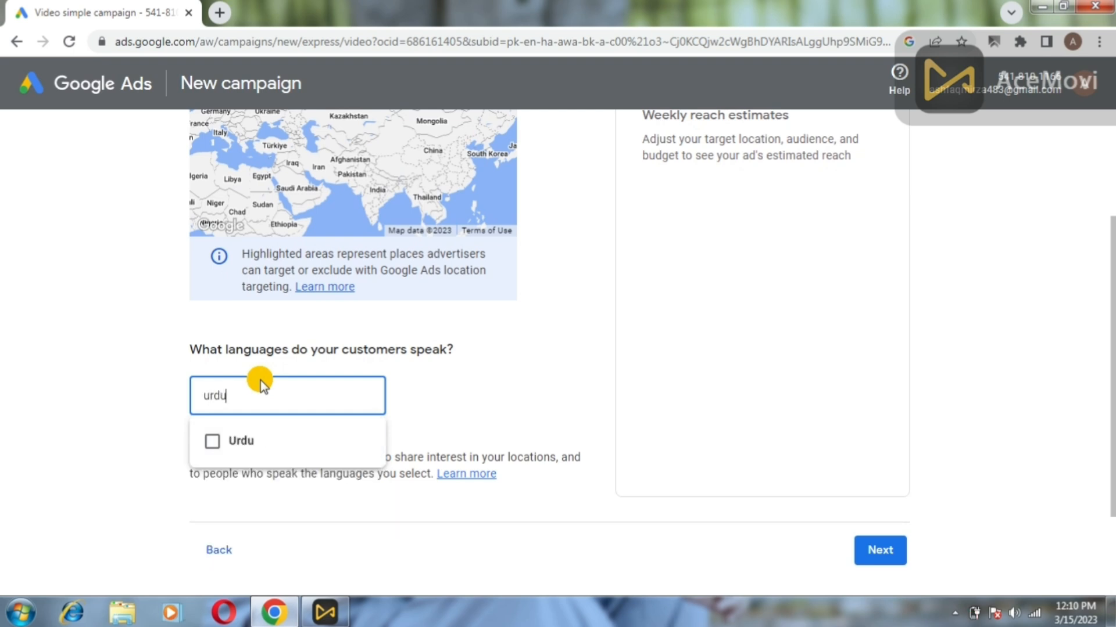
{"action": "left_click", "coordinate": [229, 440]}
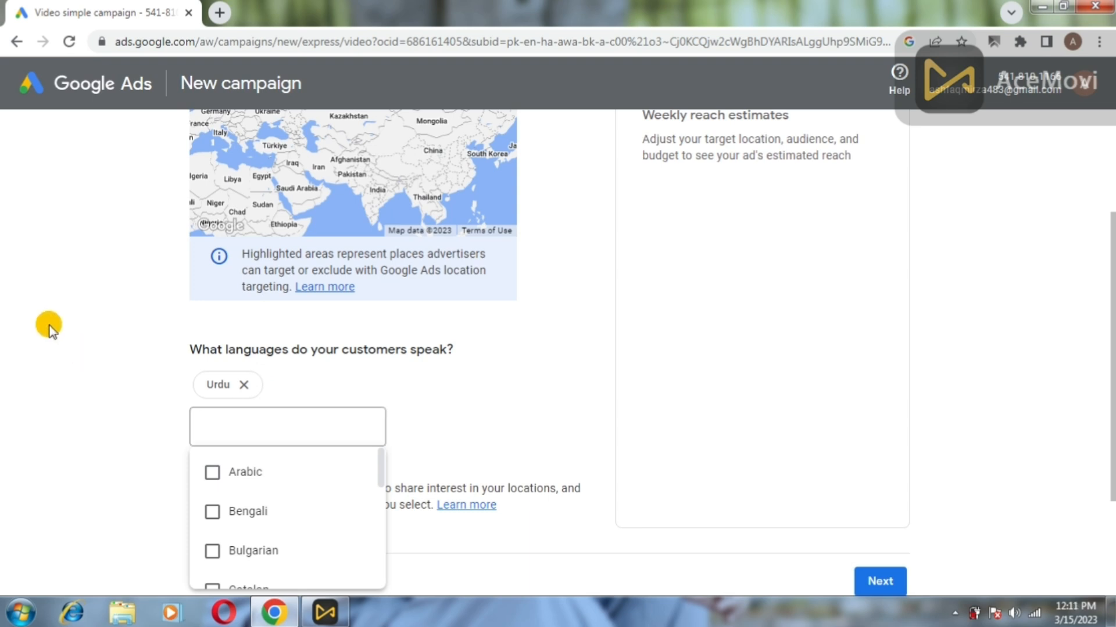
{"action": "left_click", "coordinate": [70, 331]}
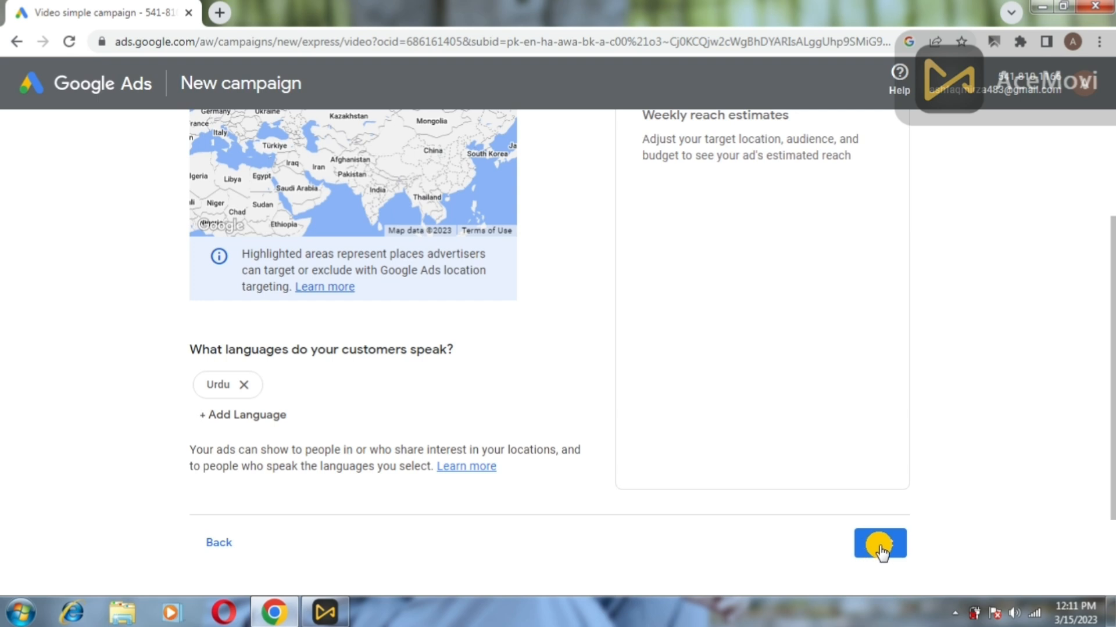
{"action": "left_click_drag", "start_coordinate": [1109, 244], "coordinate": [1097, 155]}
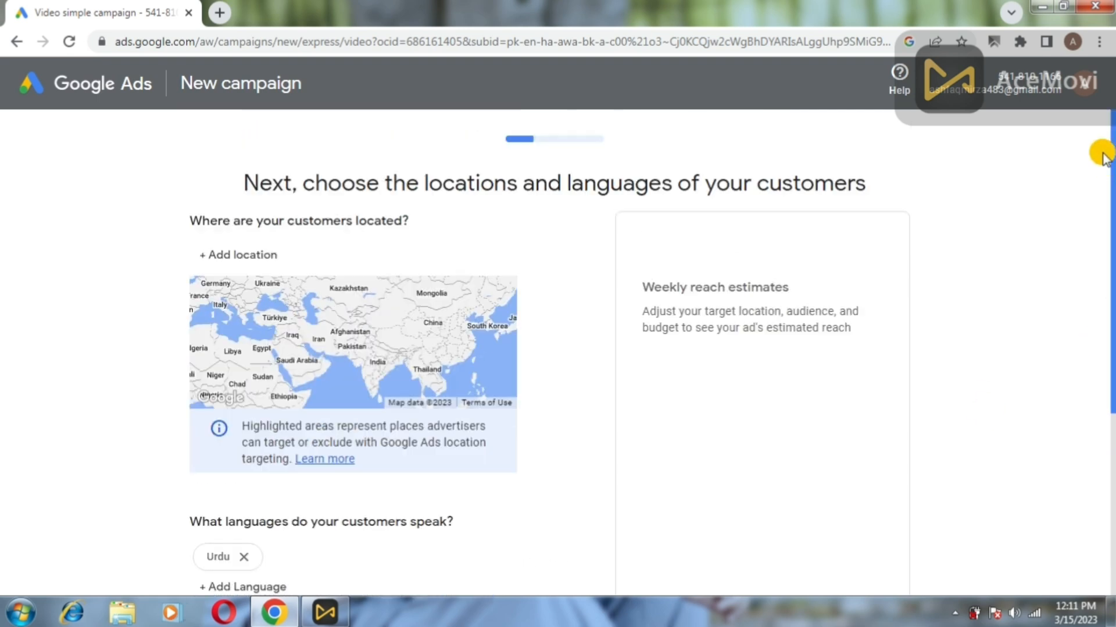
Target Pakistan - country, discard the 'india' location search, and submit the locations step.
{"action": "left_click", "coordinate": [263, 255]}
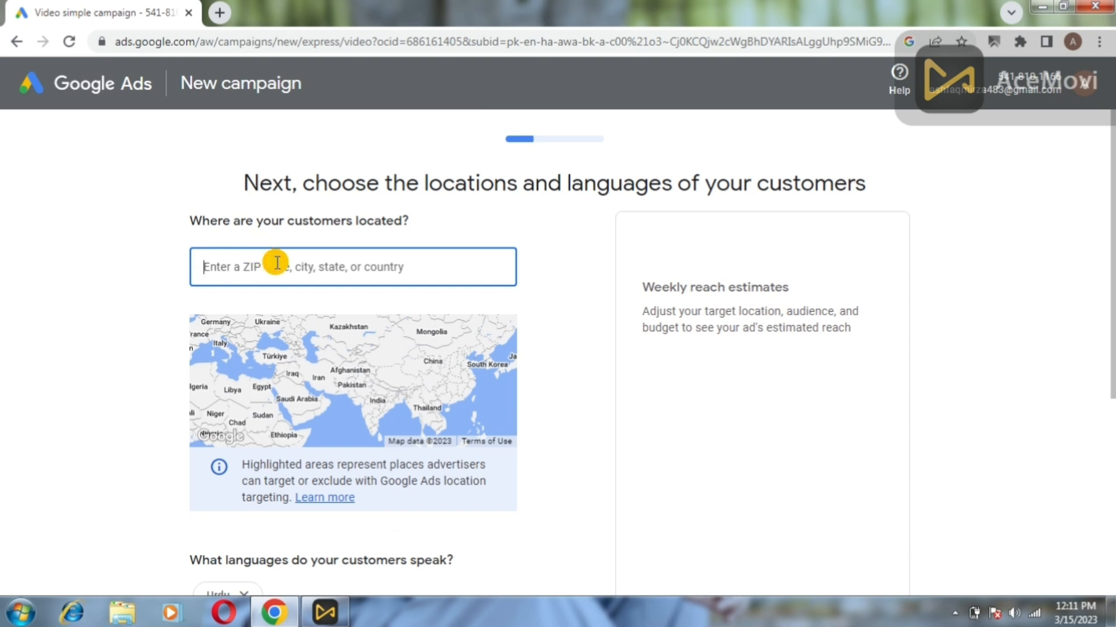
{"action": "type", "text": "pk"}
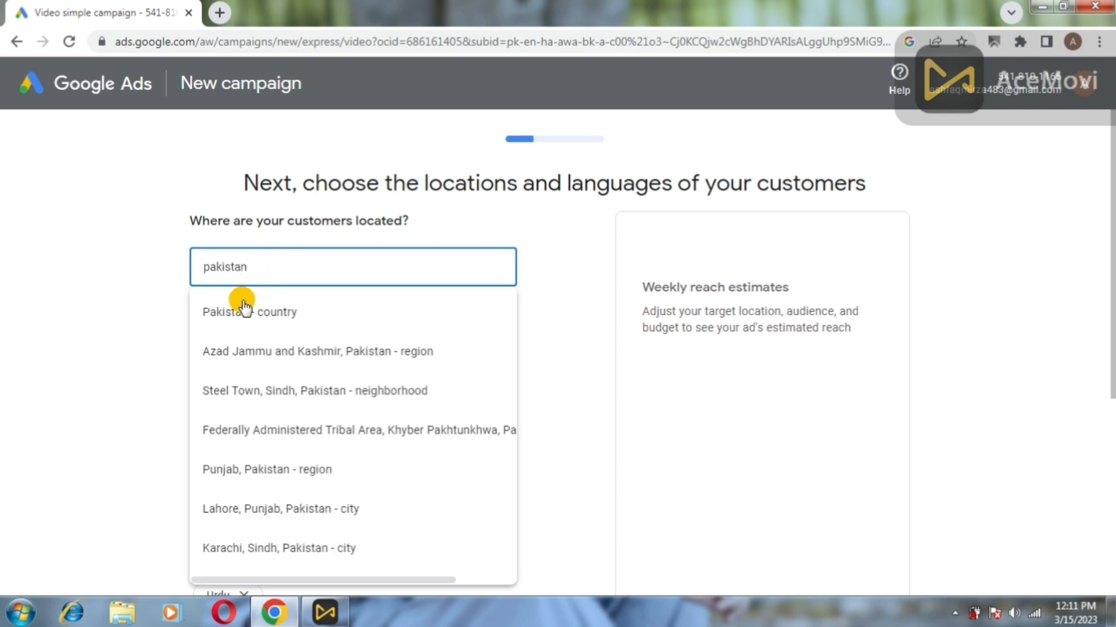
{"action": "left_click", "coordinate": [254, 313]}
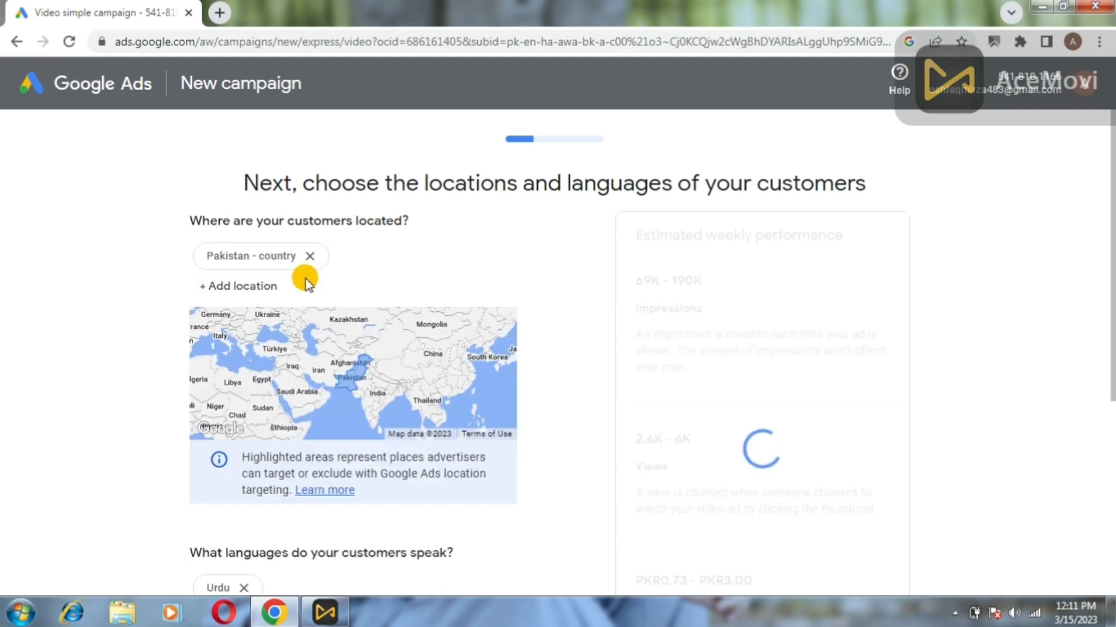
{"action": "left_click", "coordinate": [245, 289]}
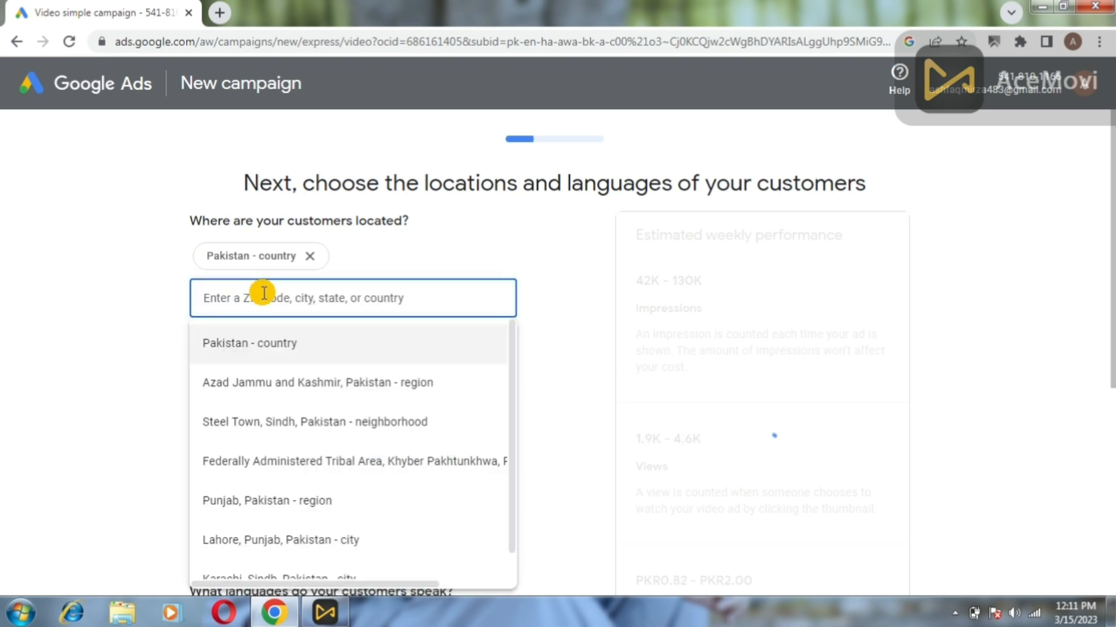
{"action": "type", "text": "india"}
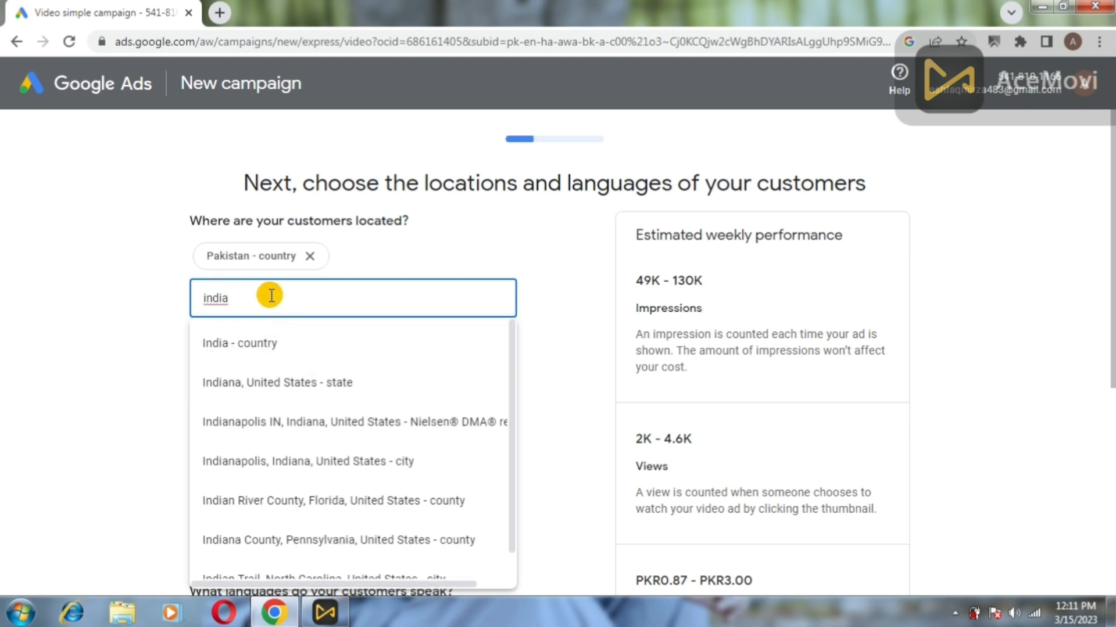
{"action": "left_click", "coordinate": [271, 295]}
{"action": "key", "text": "BackSpace"}
{"action": "key", "text": "BackSpace"}
{"action": "key", "text": "BackSpace"}
{"action": "key", "text": "BackSpace"}
{"action": "key", "text": "BackSpace"}
{"action": "left_click", "coordinate": [122, 327]}
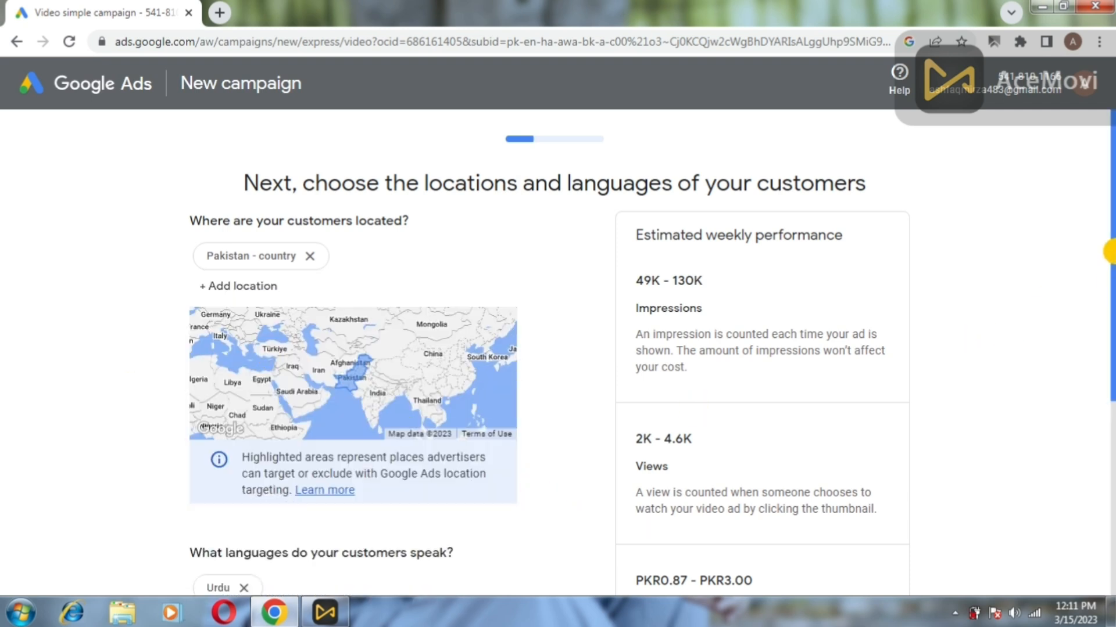
{"action": "scroll", "coordinate": [1110, 251], "scroll_direction": "down", "scroll_amount": 5}
{"action": "left_click", "coordinate": [905, 438]}
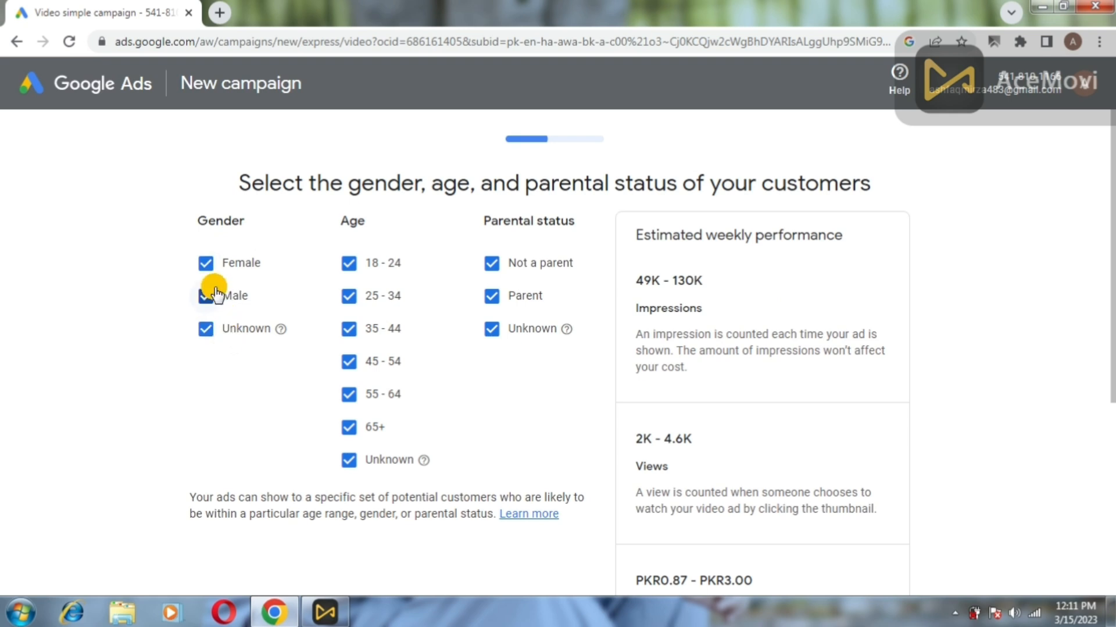
Keep both genders and narrow age targeting to 18–24, 25–34 and Unknown.
{"action": "left_click", "coordinate": [206, 265]}
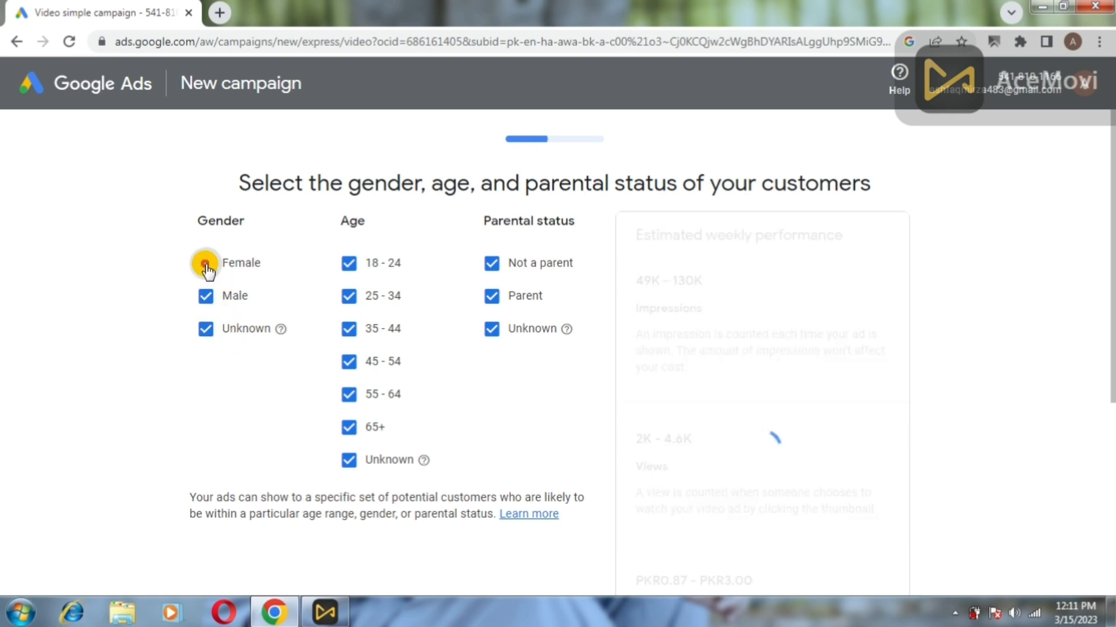
{"action": "left_click", "coordinate": [205, 304]}
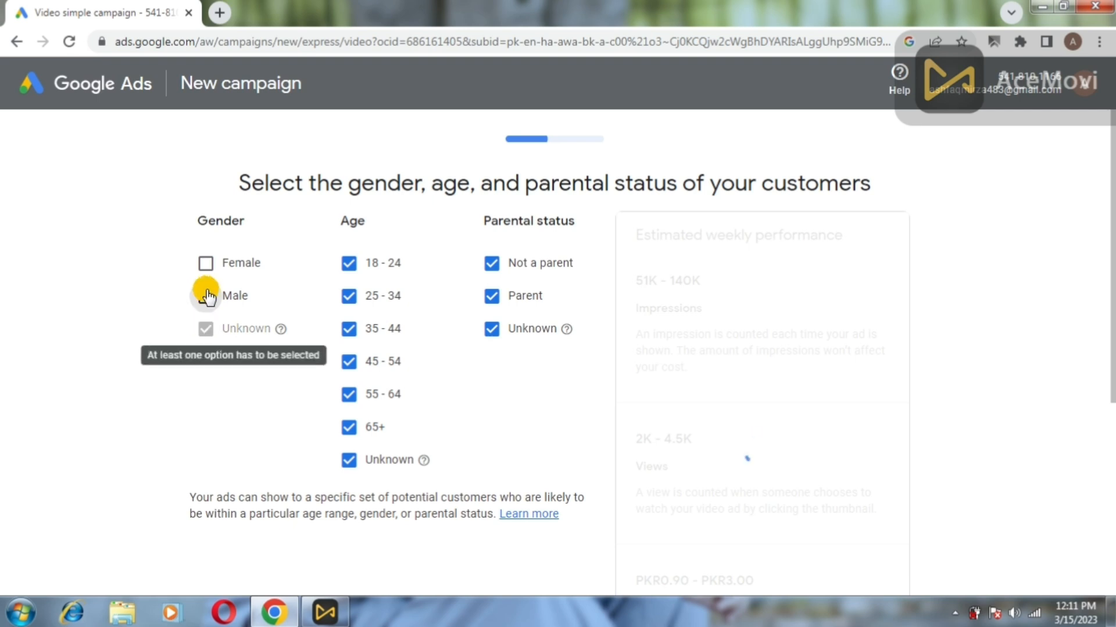
{"action": "left_click", "coordinate": [204, 265]}
{"action": "left_click", "coordinate": [206, 298]}
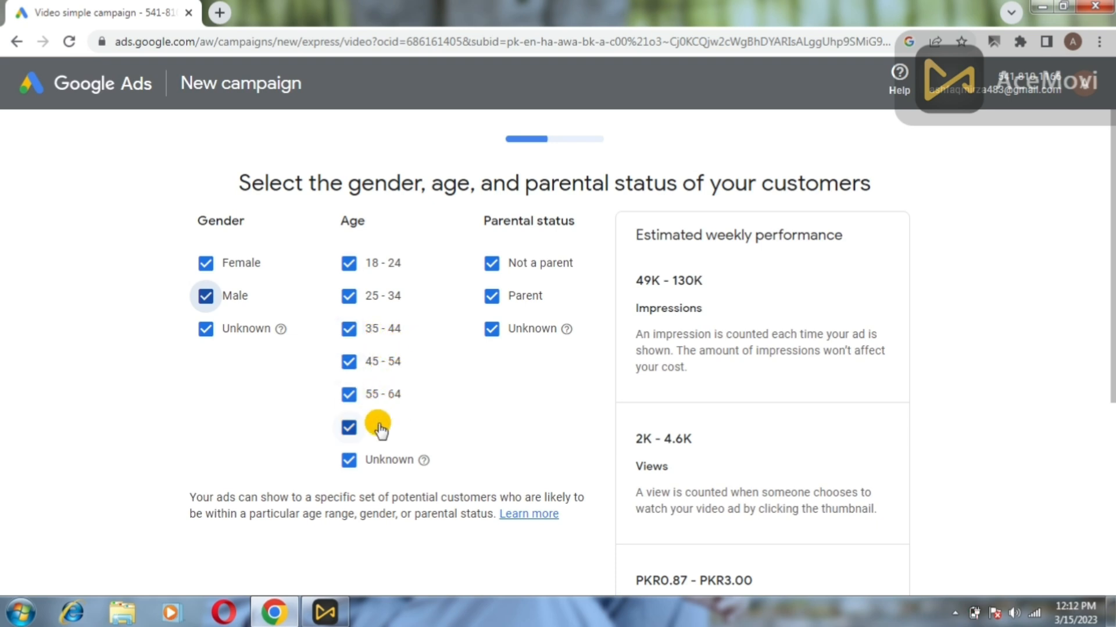
{"action": "left_click", "coordinate": [348, 426]}
{"action": "left_click", "coordinate": [349, 394]}
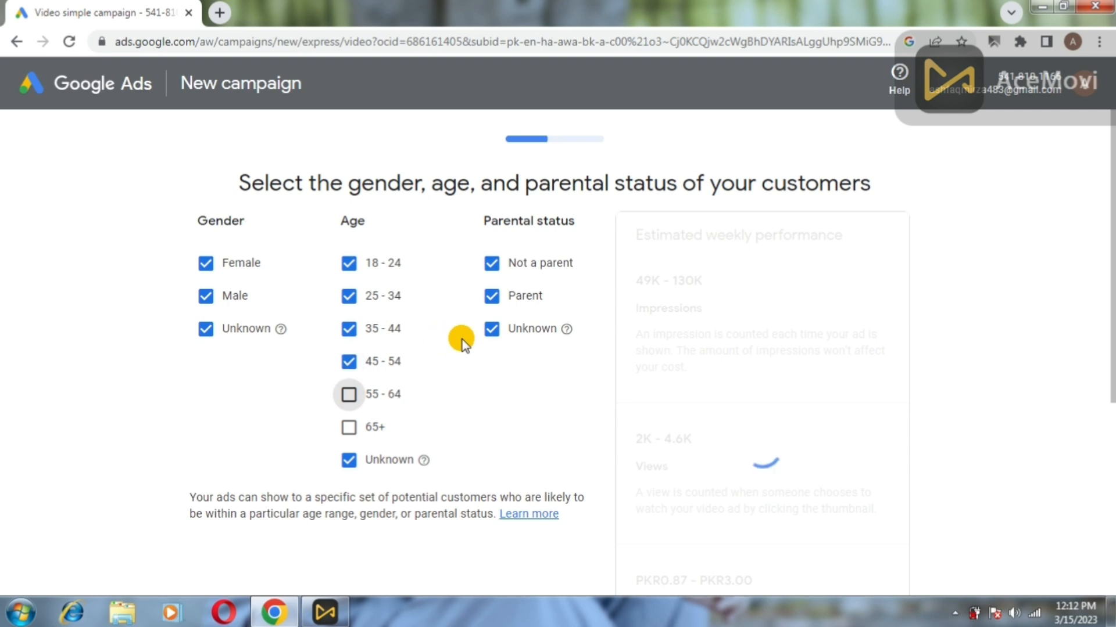
{"action": "left_click", "coordinate": [348, 365]}
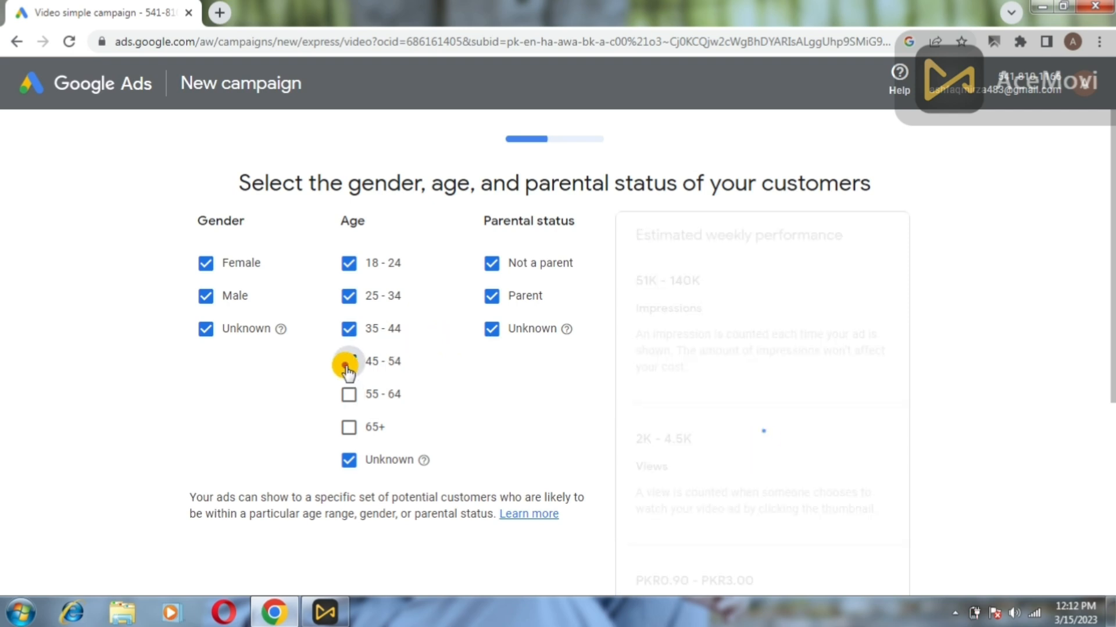
{"action": "left_click", "coordinate": [361, 330]}
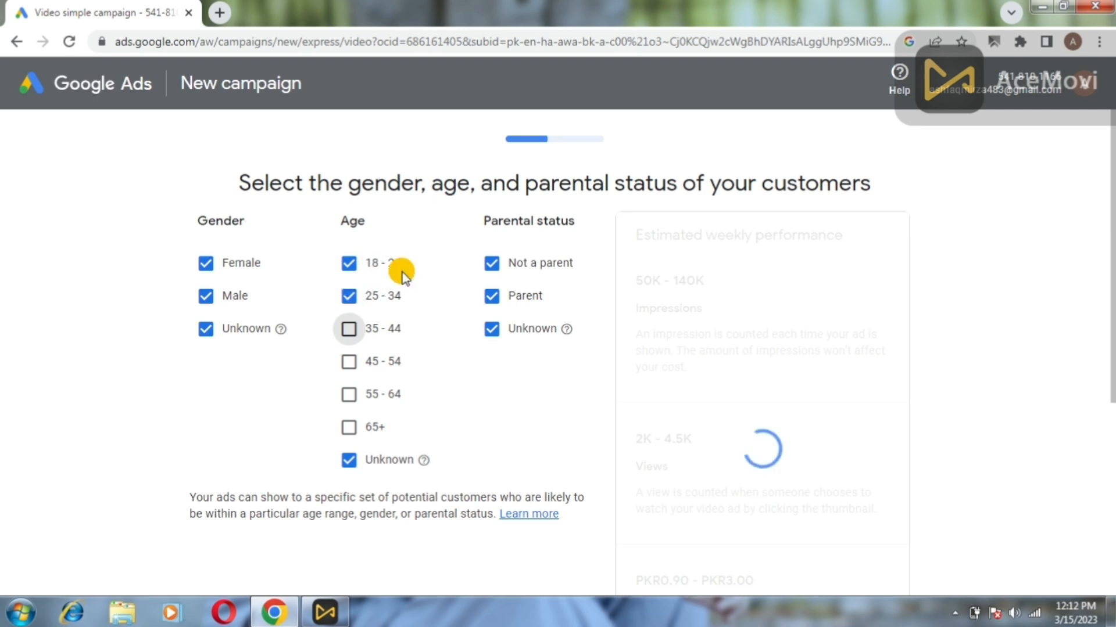
{"action": "left_click", "coordinate": [349, 460]}
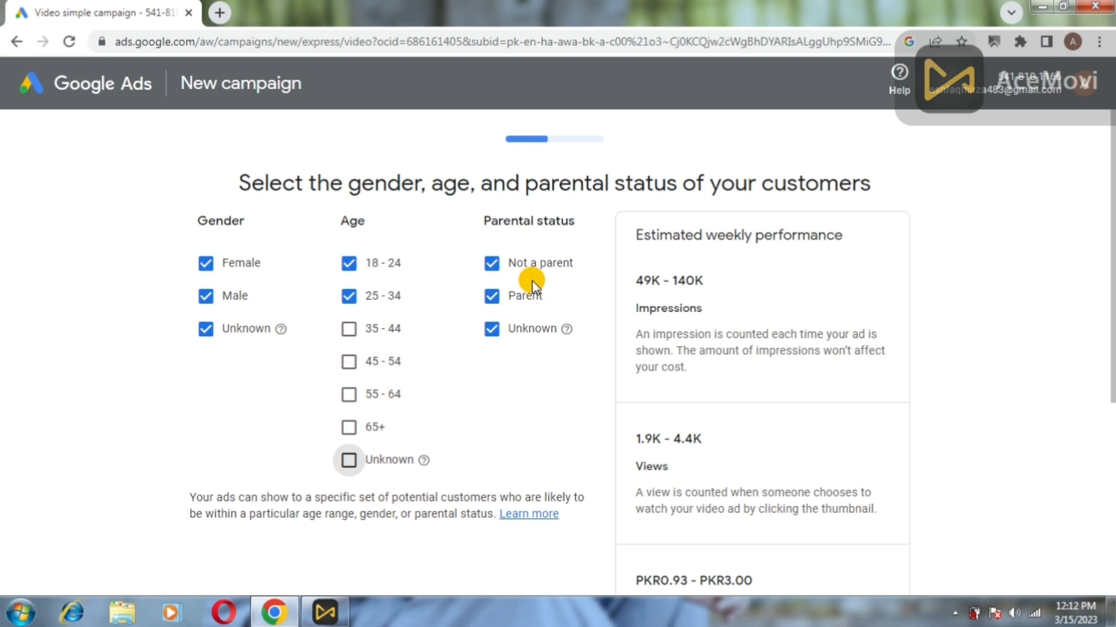
{"action": "left_click", "coordinate": [347, 459]}
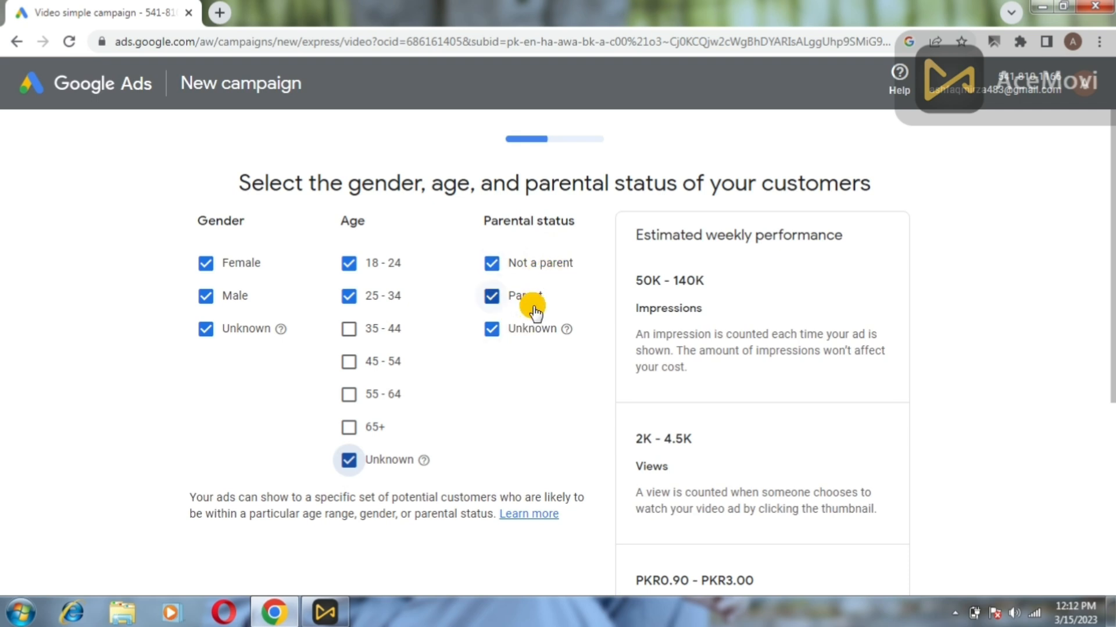
Keep all parental statuses selected and continue to the interests step.
{"action": "left_click", "coordinate": [493, 264]}
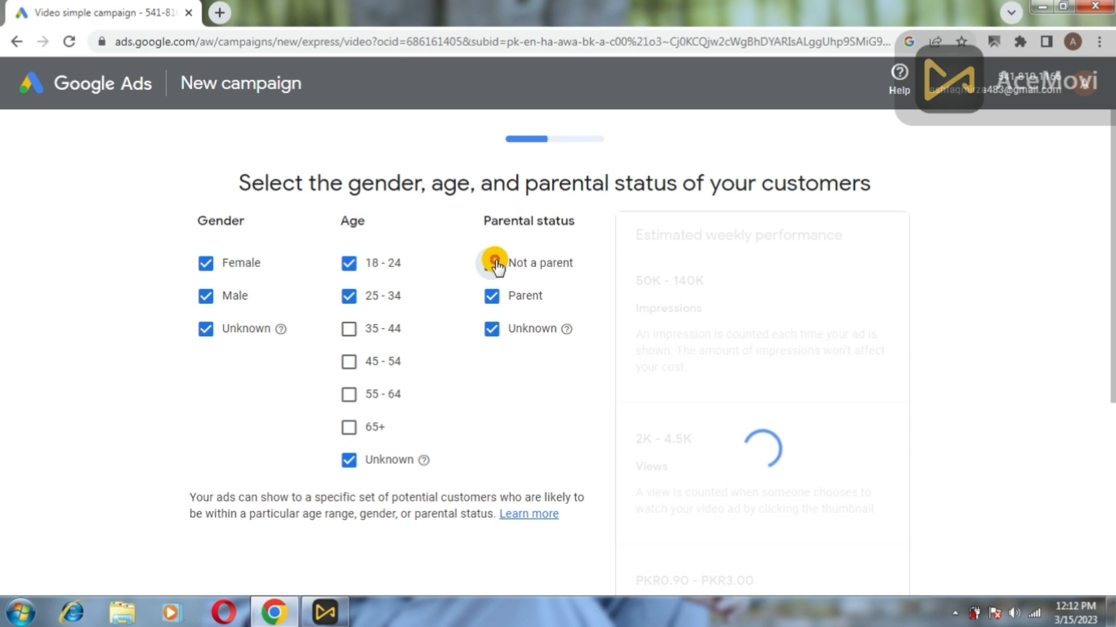
{"action": "left_click", "coordinate": [493, 264]}
{"action": "left_click", "coordinate": [491, 330]}
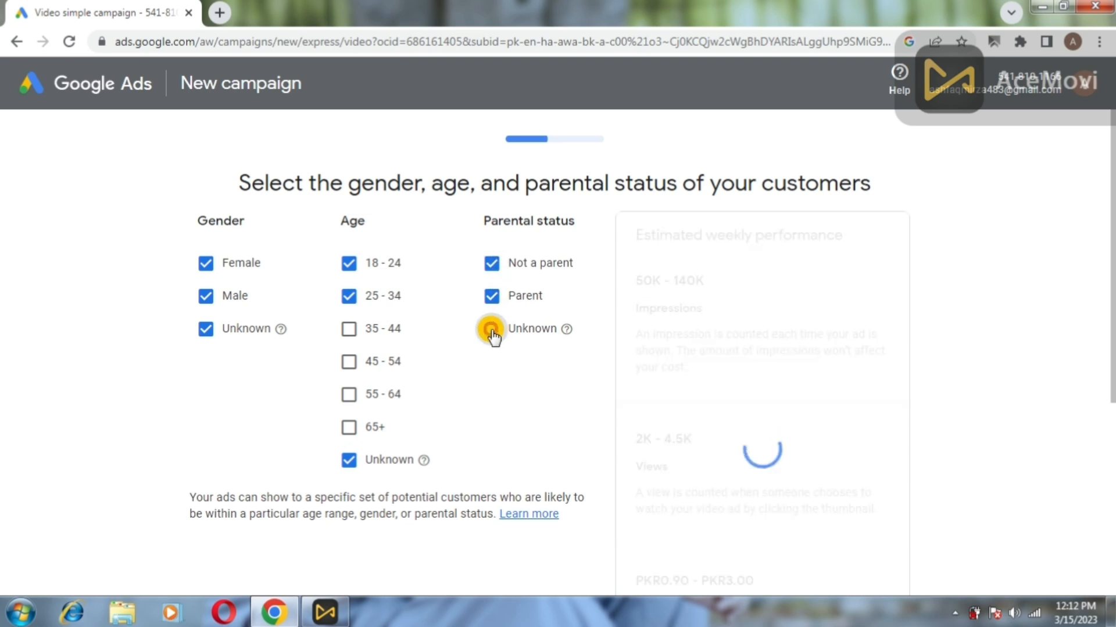
{"action": "left_click", "coordinate": [491, 330]}
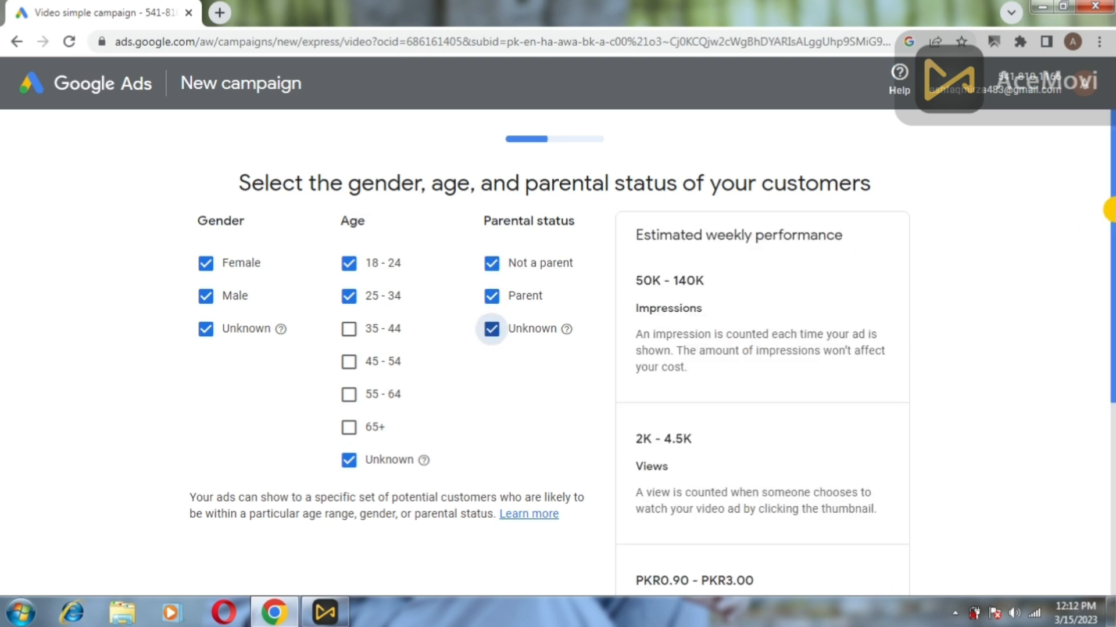
{"action": "left_click_drag", "start_coordinate": [1109, 212], "coordinate": [927, 418]}
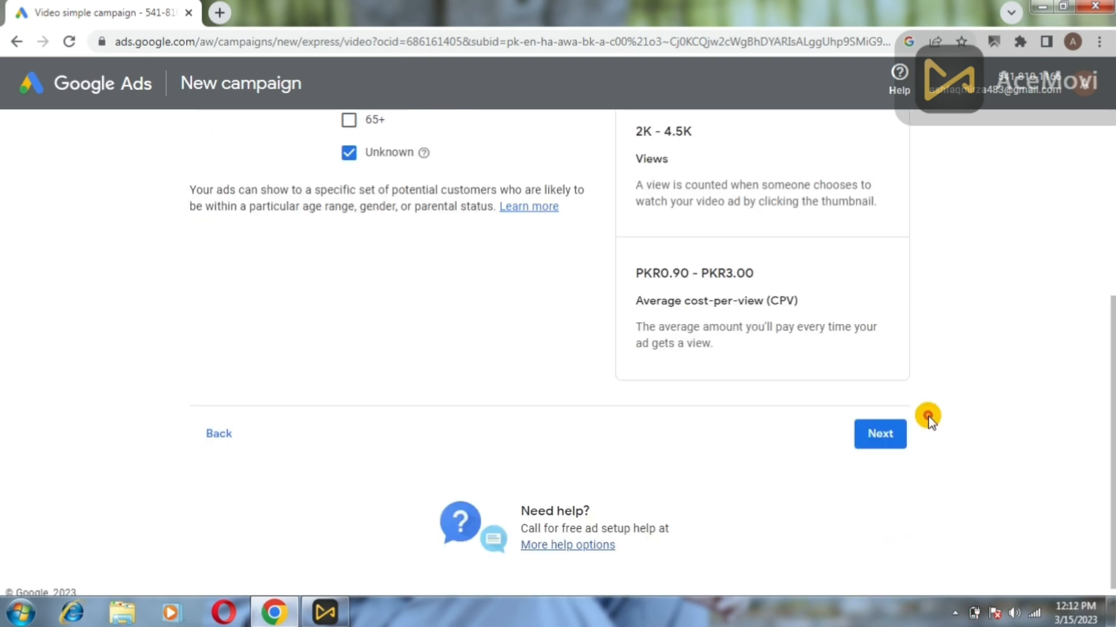
{"action": "left_click", "coordinate": [894, 434]}
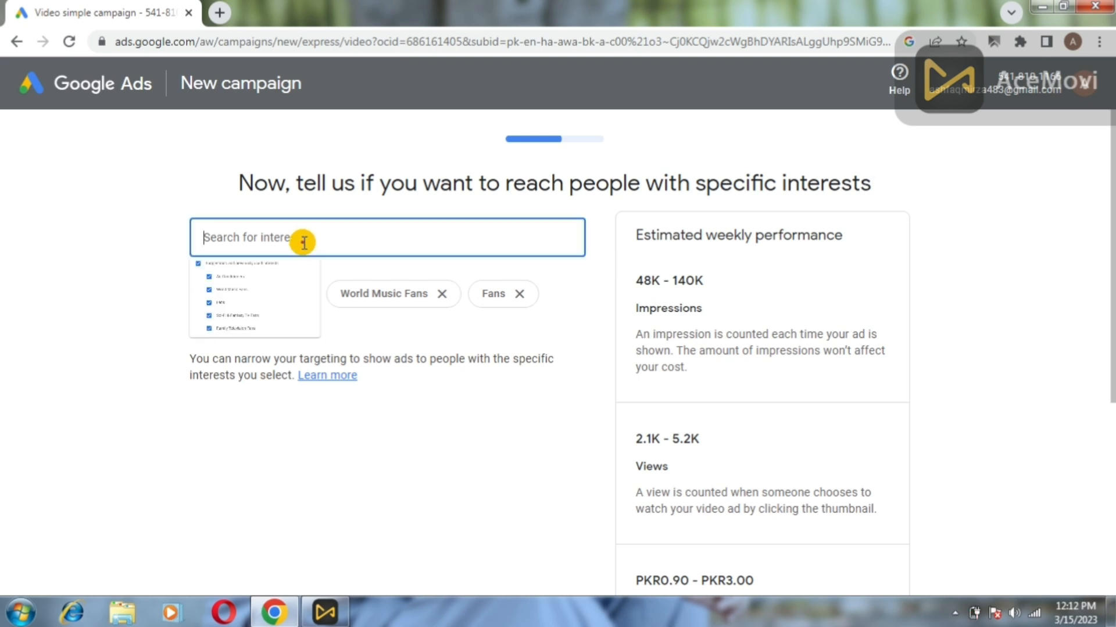
Search interests for 'tech' and add Information Technology as a targeted interest.
{"action": "left_click", "coordinate": [303, 242]}
{"action": "type", "text": "tech"}
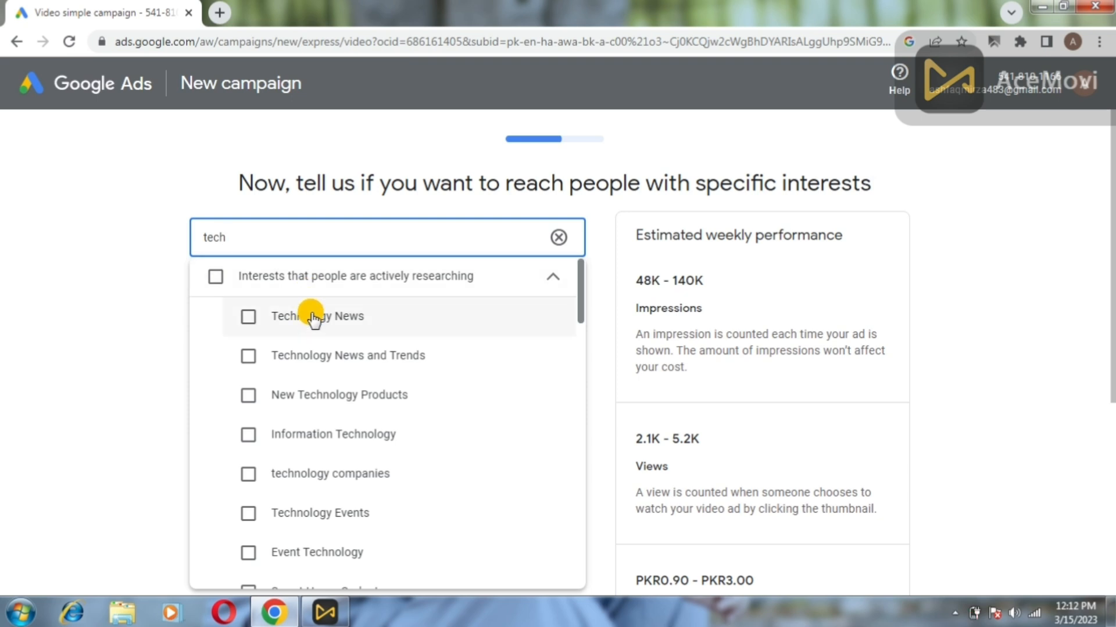
{"action": "left_click", "coordinate": [294, 434]}
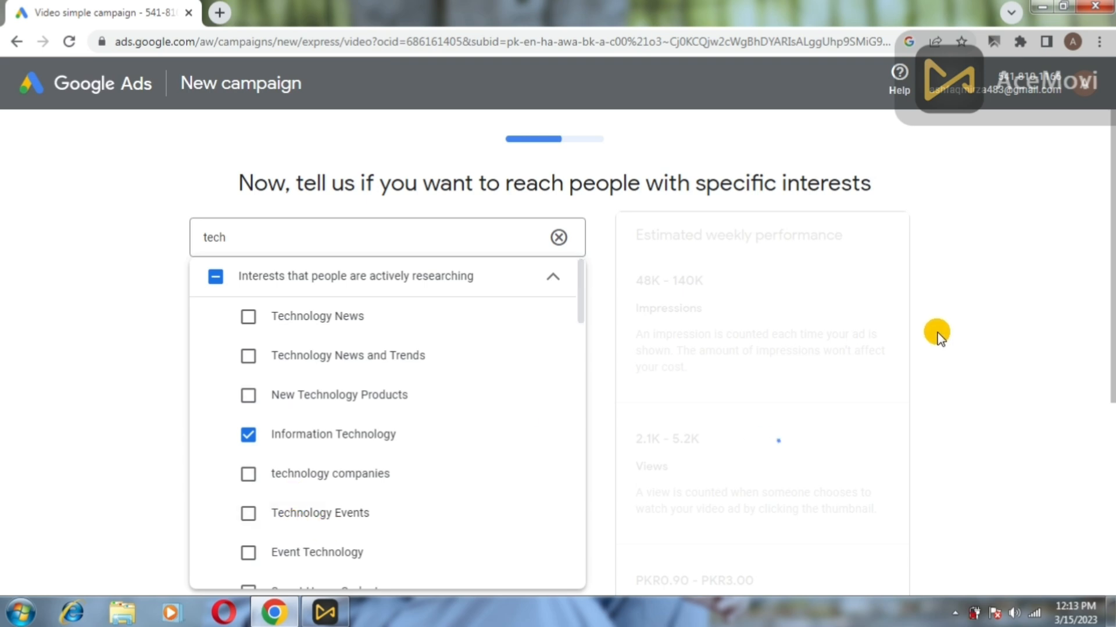
{"action": "left_click_drag", "start_coordinate": [580, 312], "coordinate": [594, 217]}
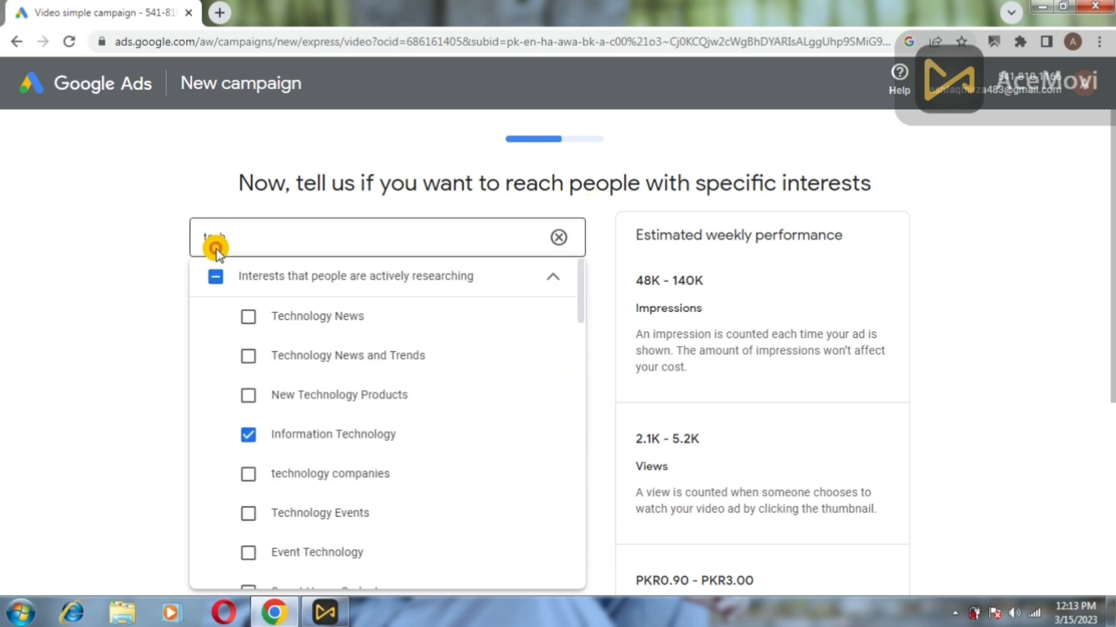
{"action": "left_click", "coordinate": [141, 238]}
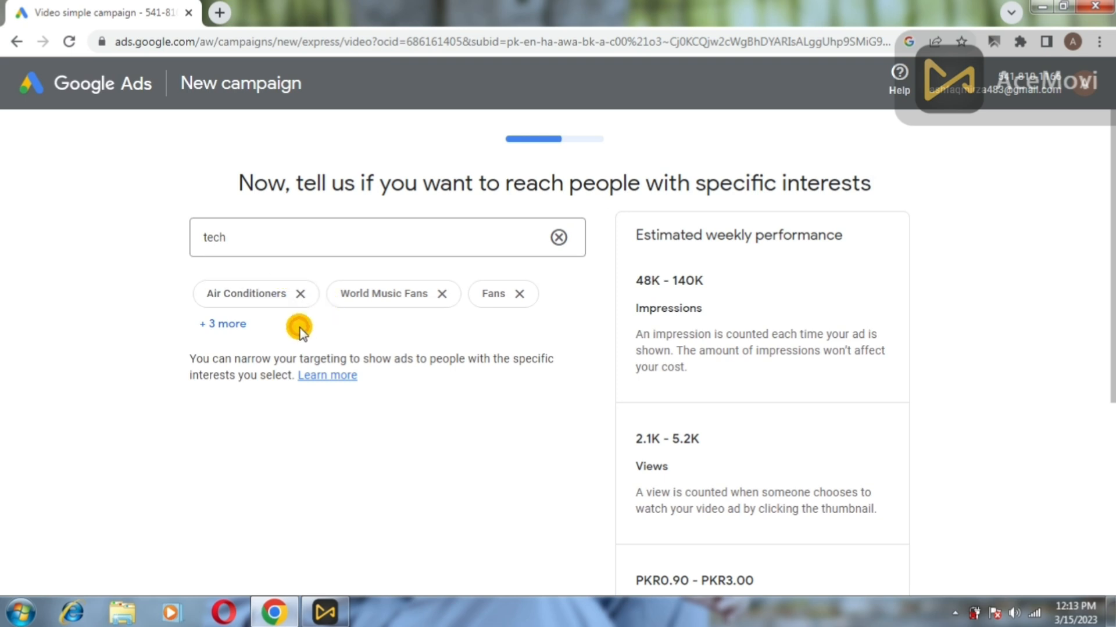
Remove Air Conditioners, World Music Fans, Fans, Sci-Fi & Fantasy TV Fans and Family Television Fans.
{"action": "left_click", "coordinate": [304, 294]}
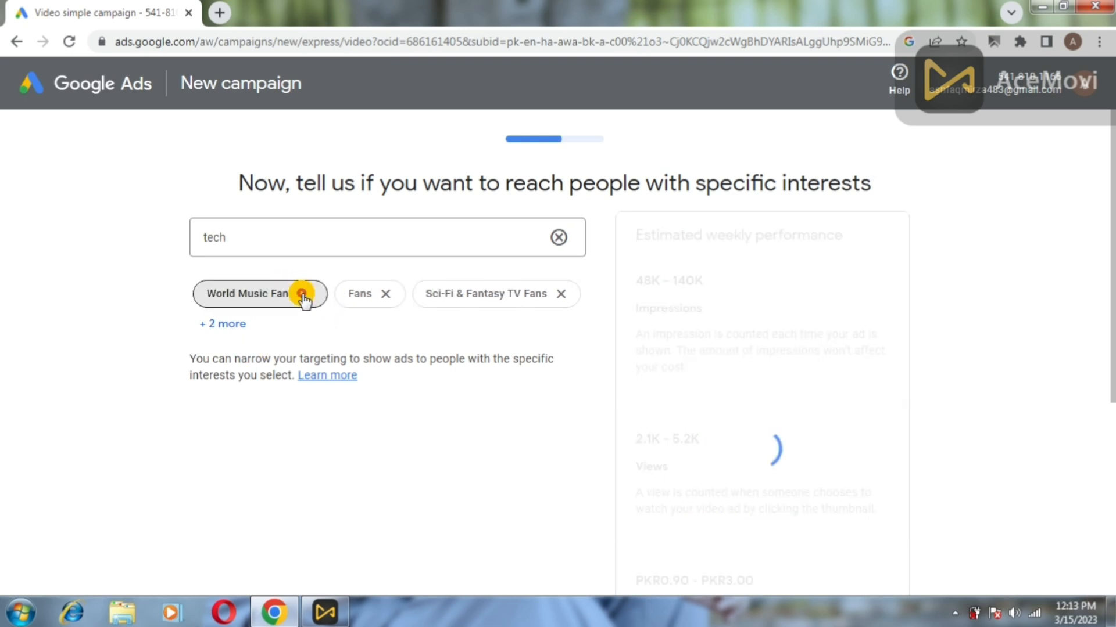
{"action": "left_click", "coordinate": [302, 295]}
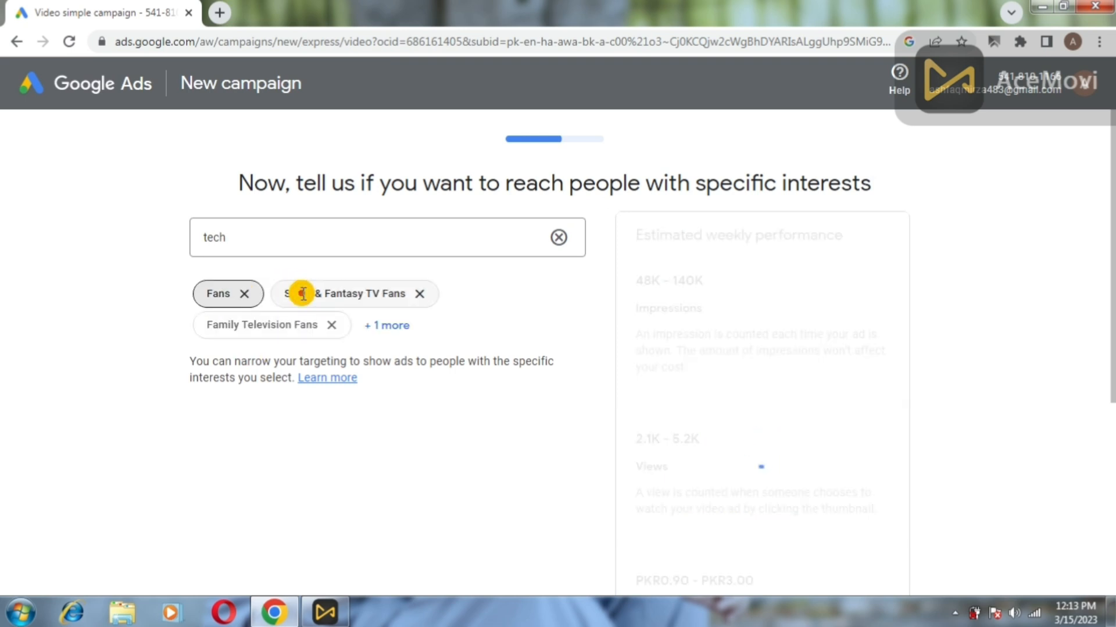
{"action": "left_click", "coordinate": [248, 290]}
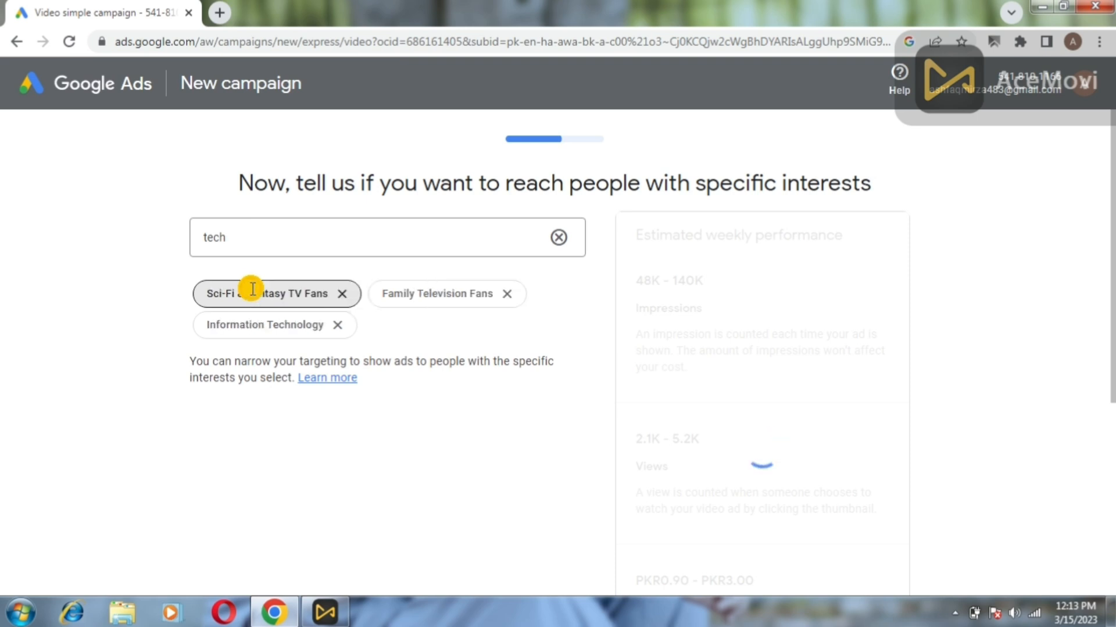
{"action": "left_click", "coordinate": [347, 291]}
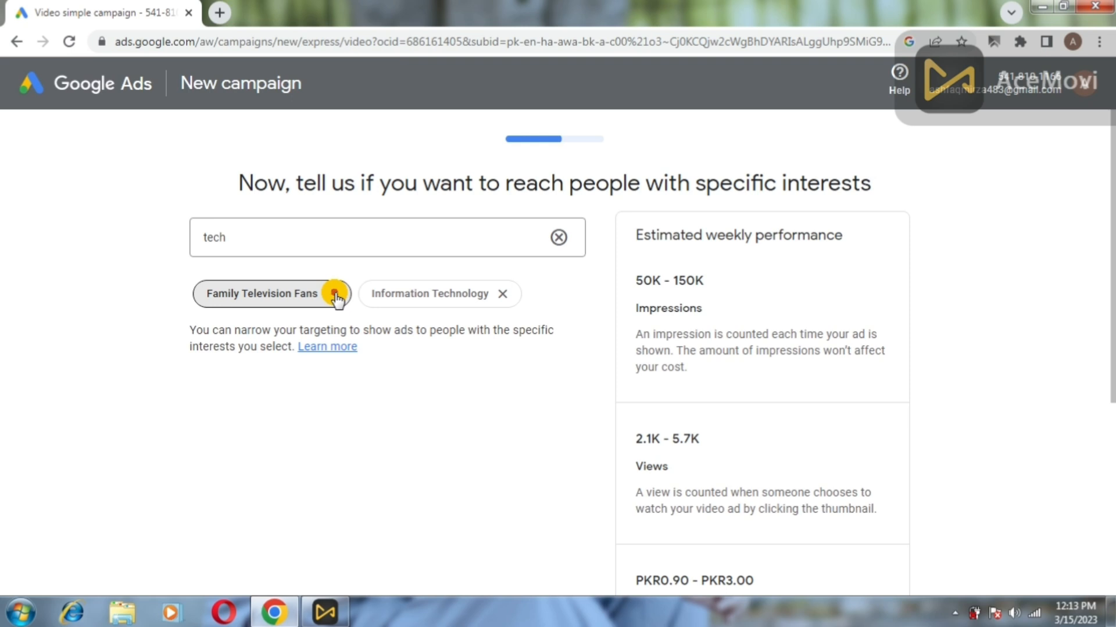
{"action": "left_click", "coordinate": [334, 294]}
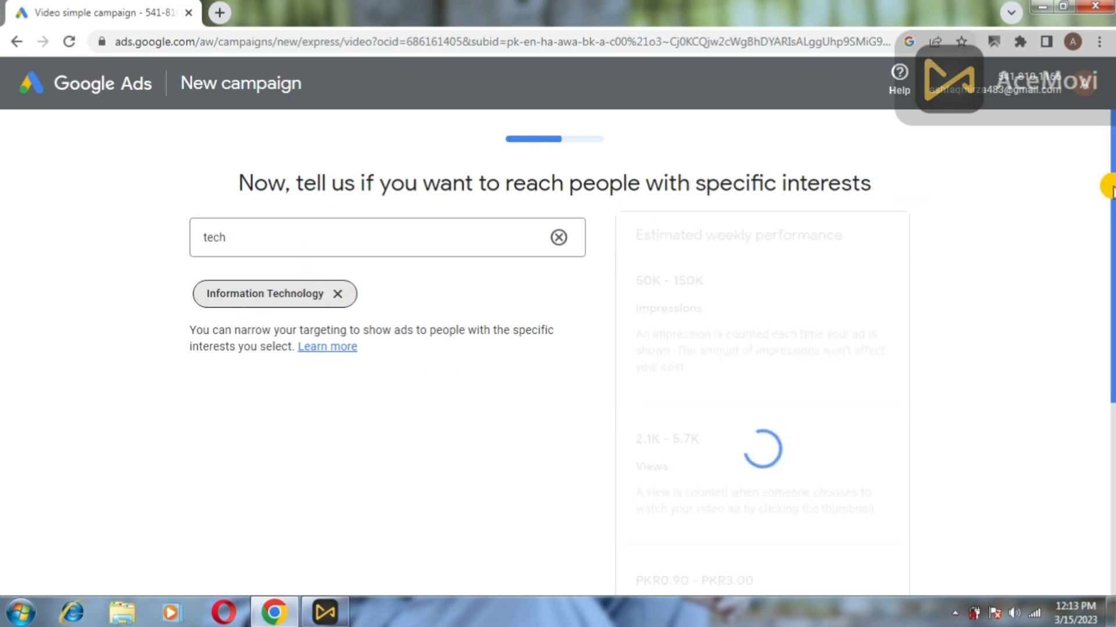
{"action": "left_click_drag", "start_coordinate": [1115, 181], "coordinate": [1109, 299]}
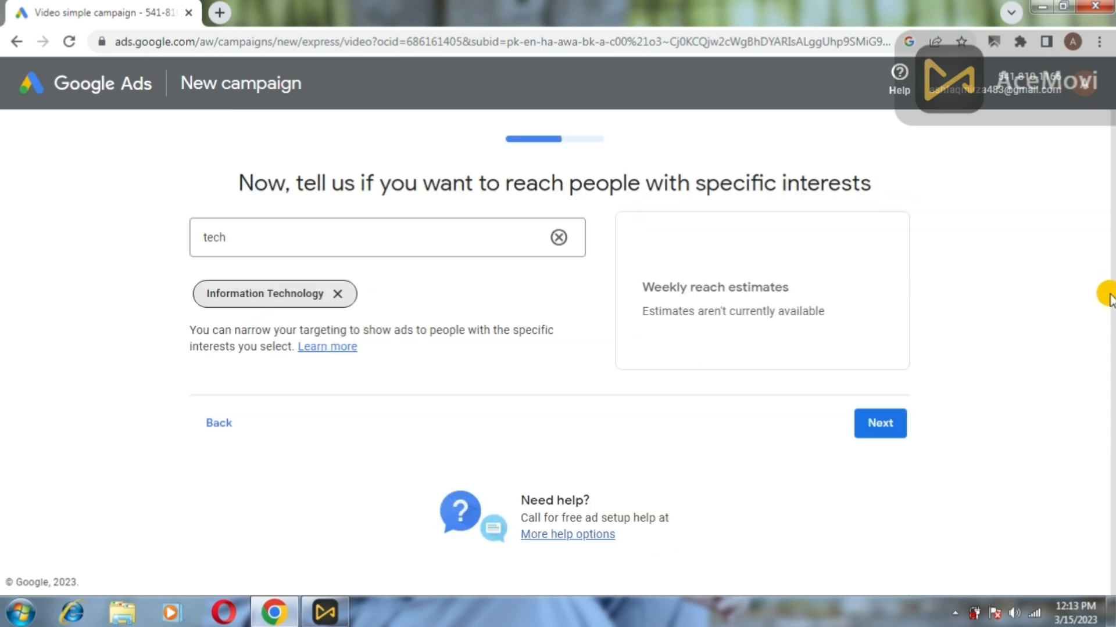
Move on to the budget step and leave the currency as PKR.
{"action": "left_click", "coordinate": [889, 419]}
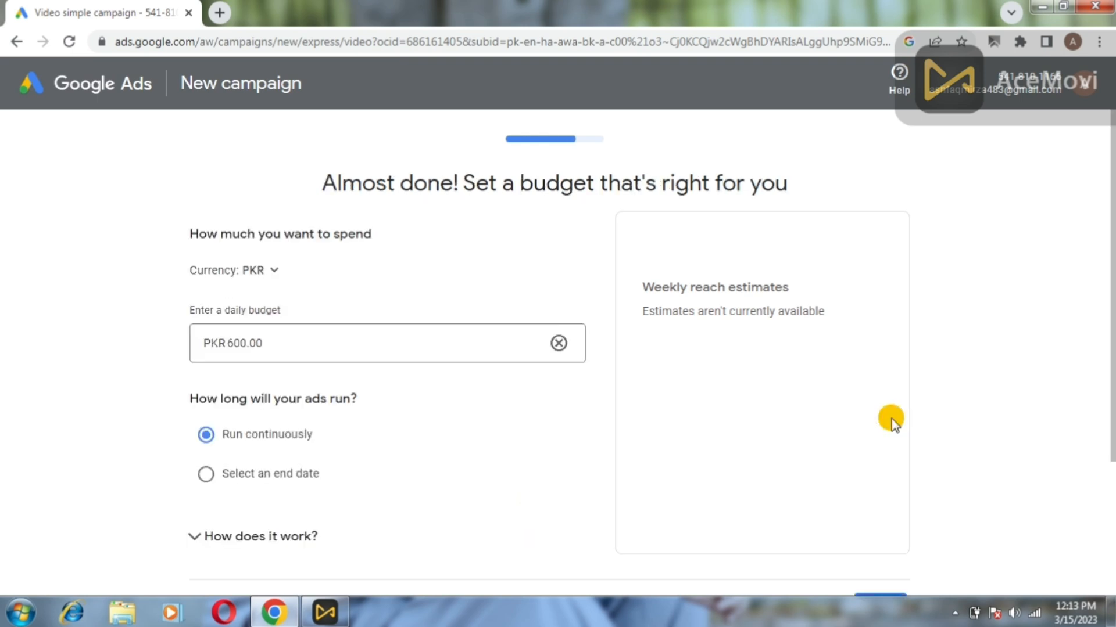
{"action": "mouse_move", "coordinate": [1106, 194]}
{"action": "left_mouse_down"}
{"action": "mouse_move", "coordinate": [1108, 236]}
{"action": "mouse_move", "coordinate": [1106, 186]}
{"action": "left_mouse_up"}
{"action": "left_click", "coordinate": [276, 271]}
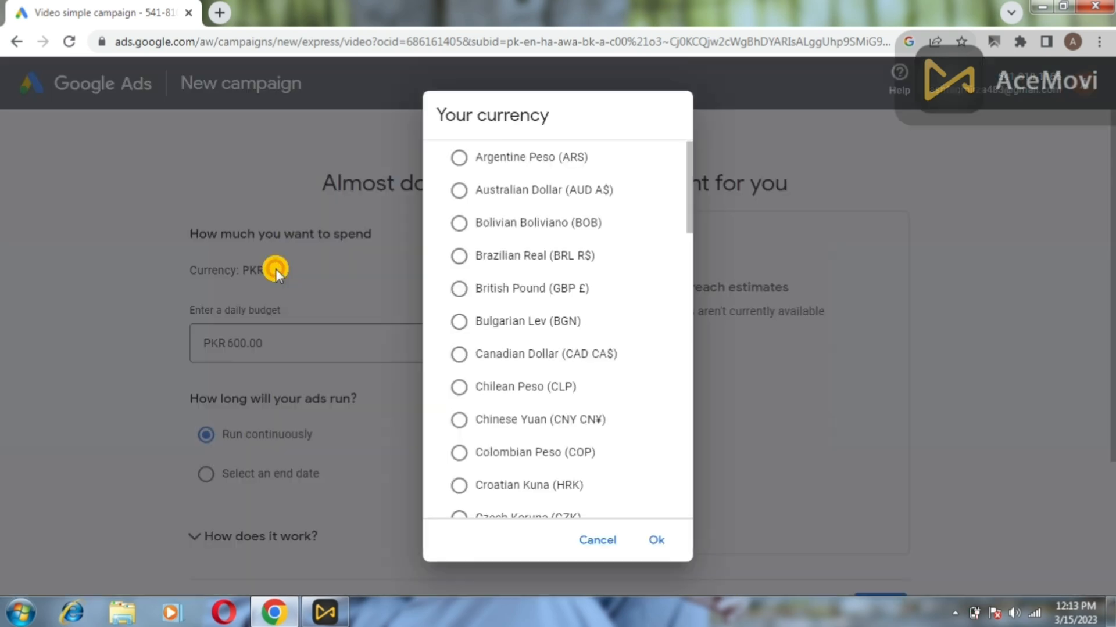
{"action": "left_click_drag", "start_coordinate": [688, 226], "coordinate": [683, 261]}
{"action": "left_click", "coordinate": [598, 541]}
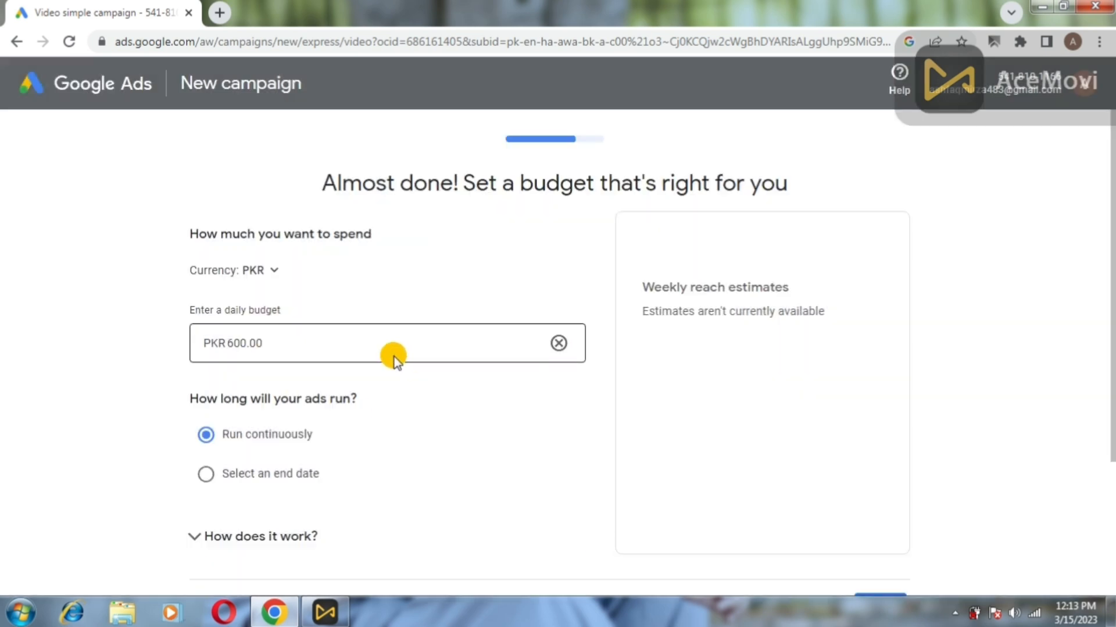
Change the daily budget from PKR 600.00 to PKR 1,000.00.
{"action": "left_click", "coordinate": [557, 347]}
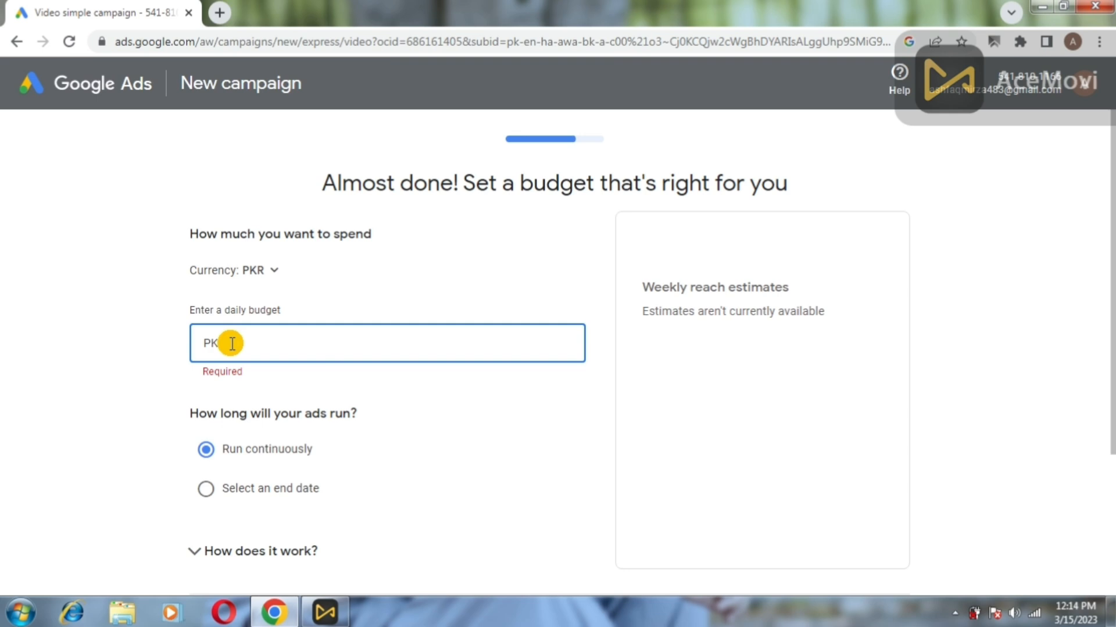
{"action": "type", "text": "1000"}
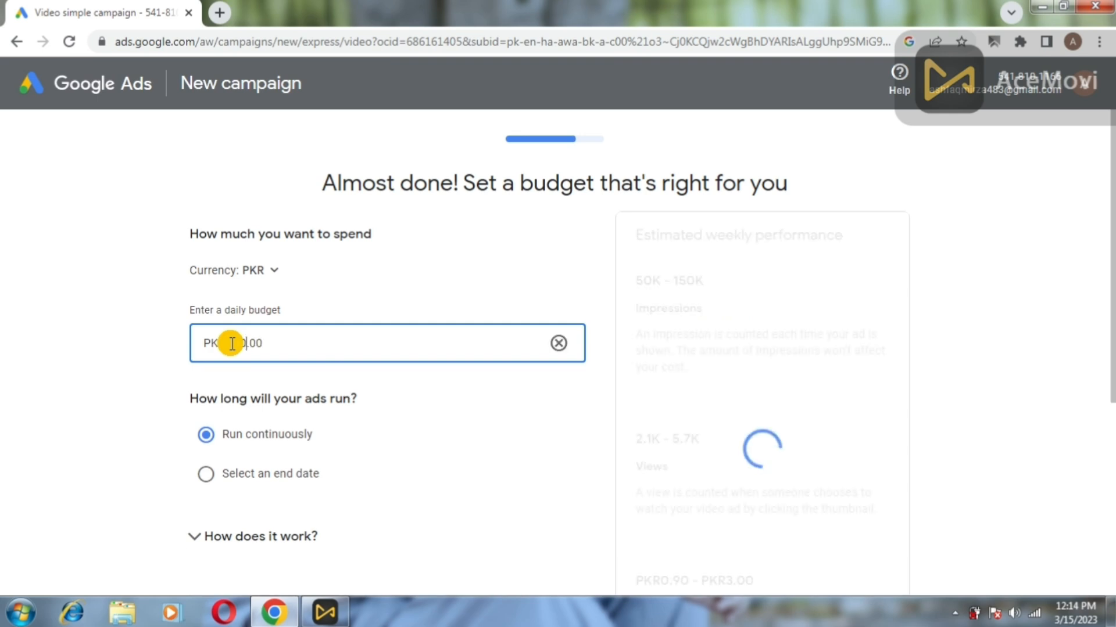
{"action": "type", "text": "00"}
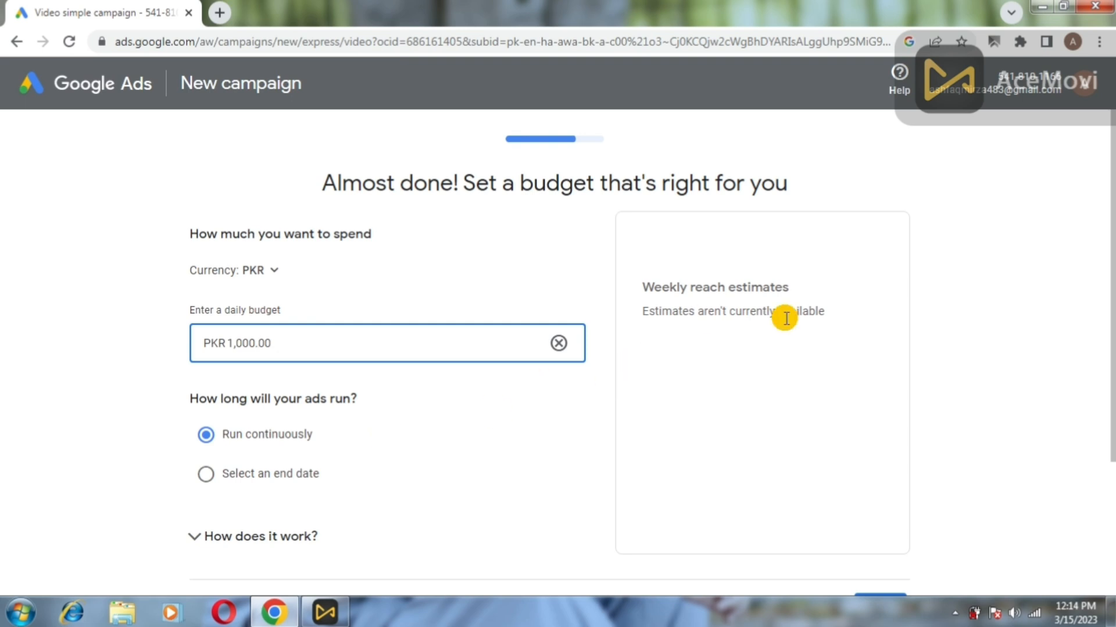
{"action": "left_click_drag", "start_coordinate": [1111, 206], "coordinate": [1111, 267]}
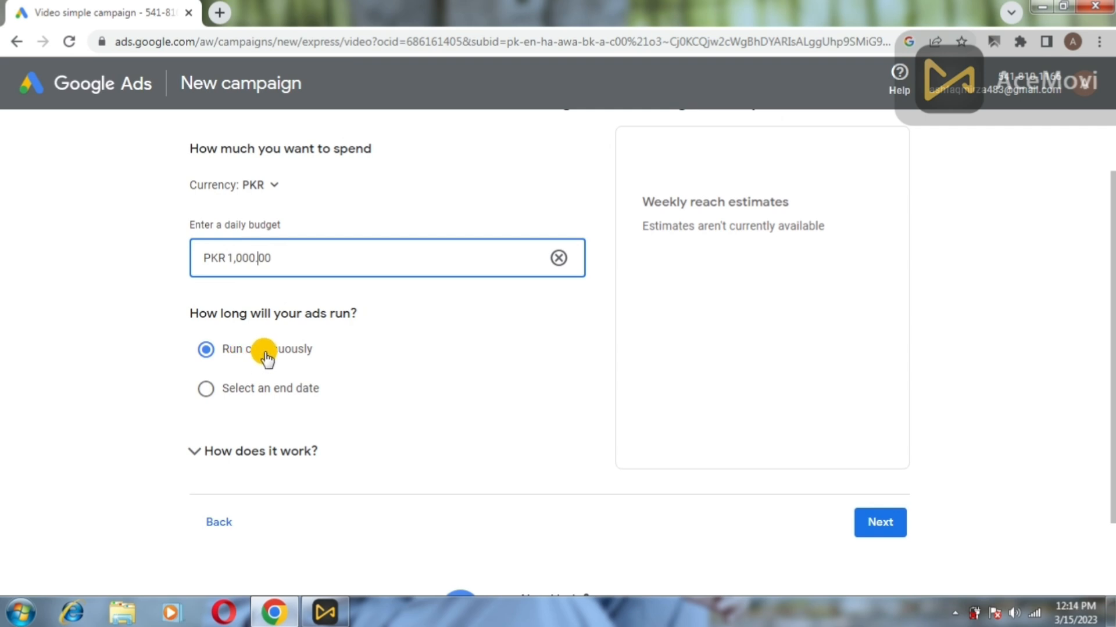
Try an end date of Mar 29, 2023, then revert to running ads continuously.
{"action": "left_click", "coordinate": [213, 390]}
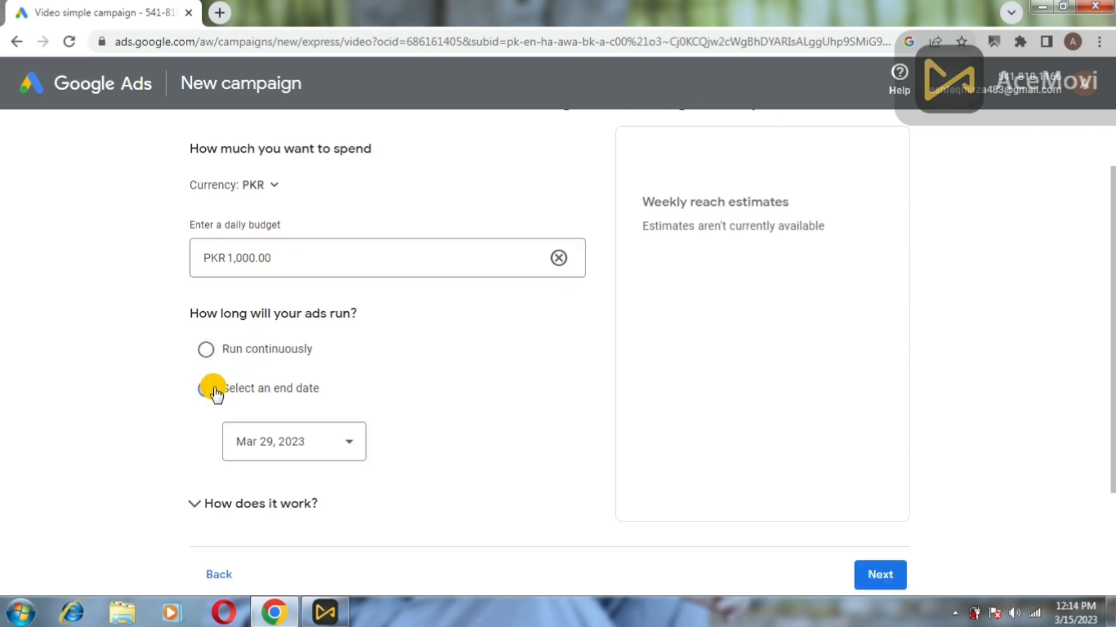
{"action": "left_click", "coordinate": [336, 448]}
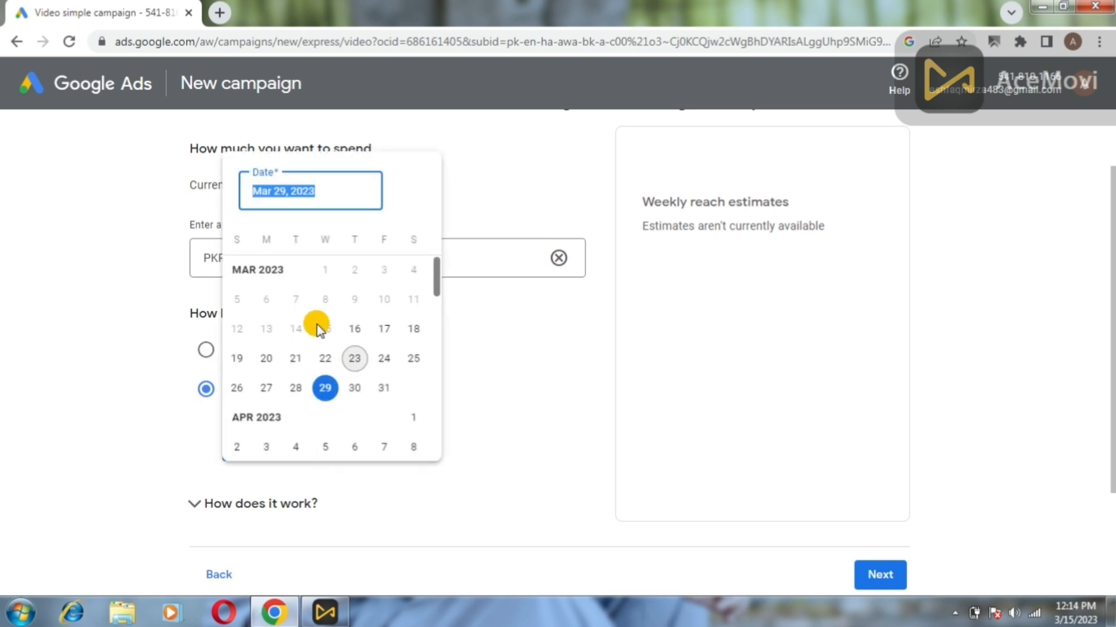
{"action": "left_click", "coordinate": [326, 387]}
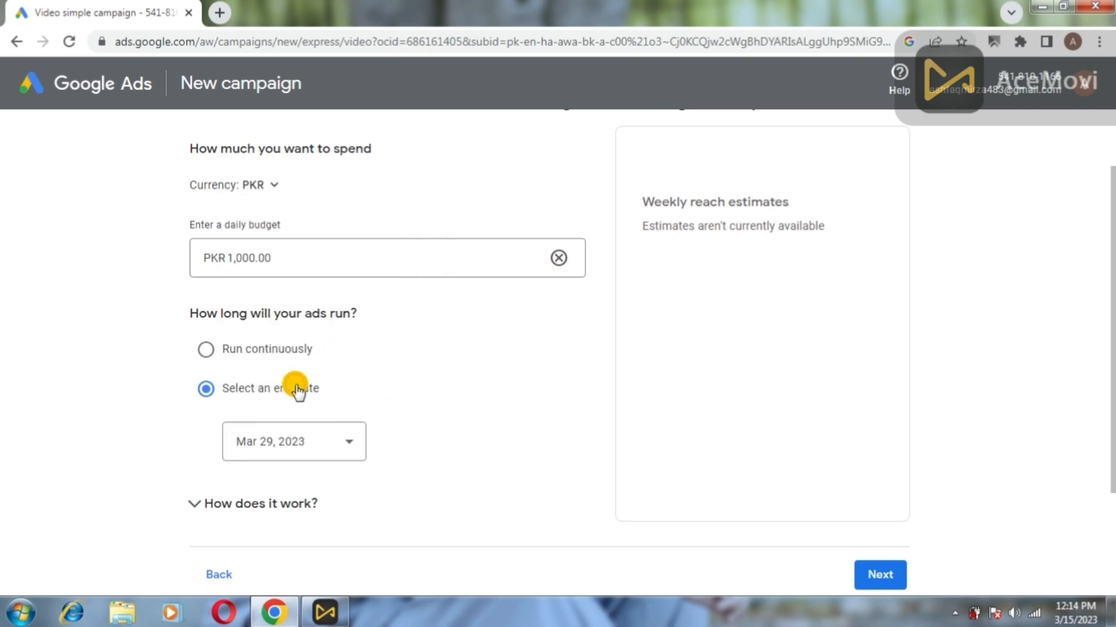
{"action": "left_click", "coordinate": [228, 349]}
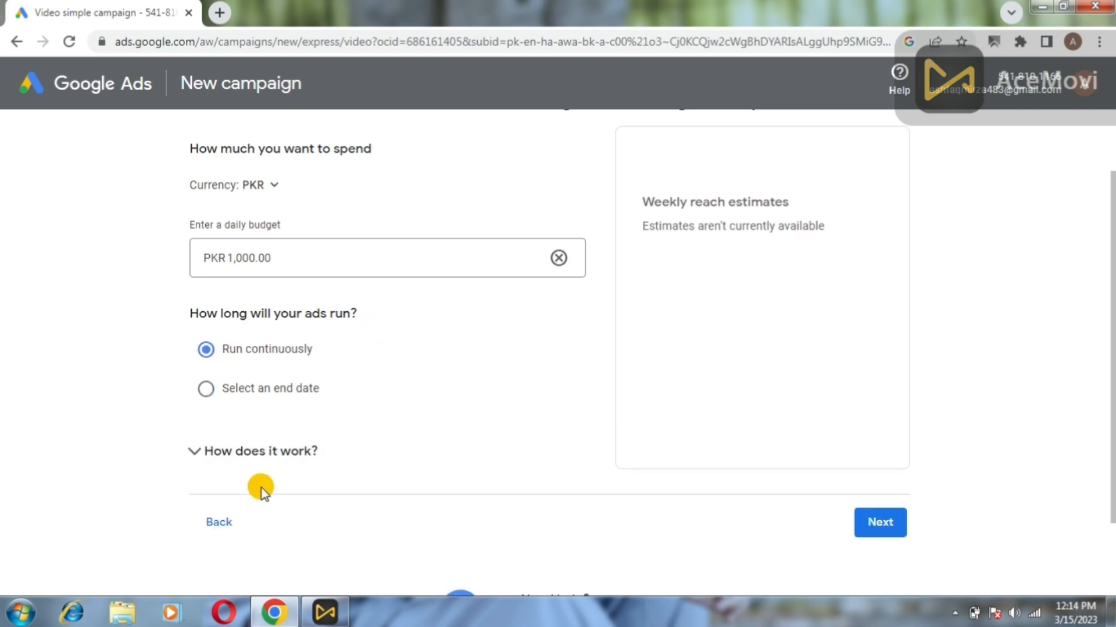
Read the budget explanation and continue to the campaign review.
{"action": "left_click", "coordinate": [214, 451]}
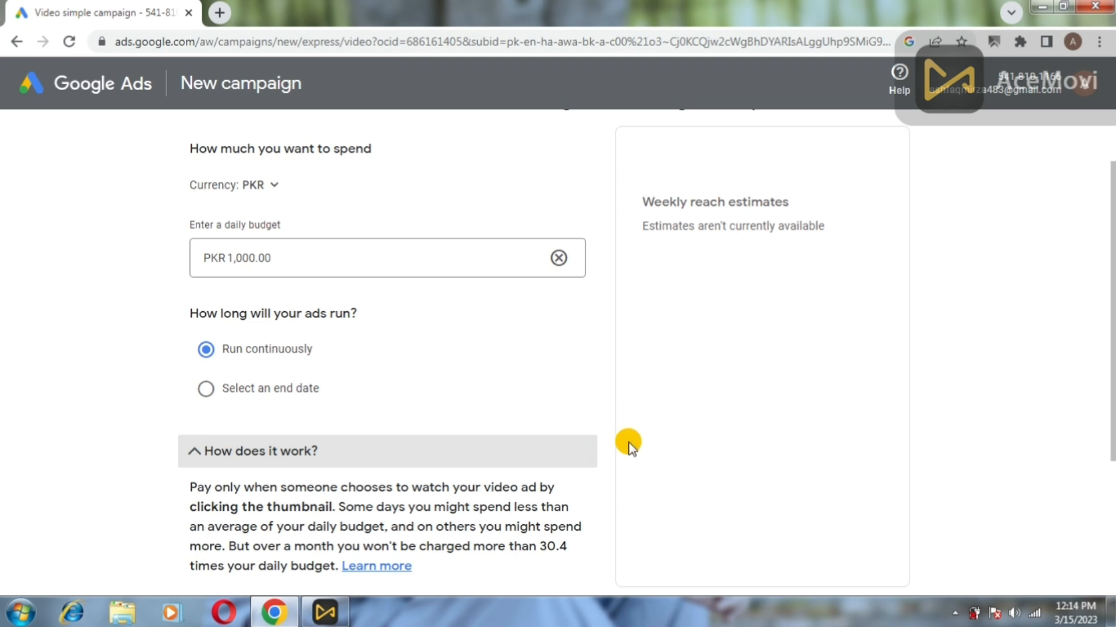
{"action": "scroll", "coordinate": [1107, 282], "scroll_direction": "down", "scroll_amount": 2}
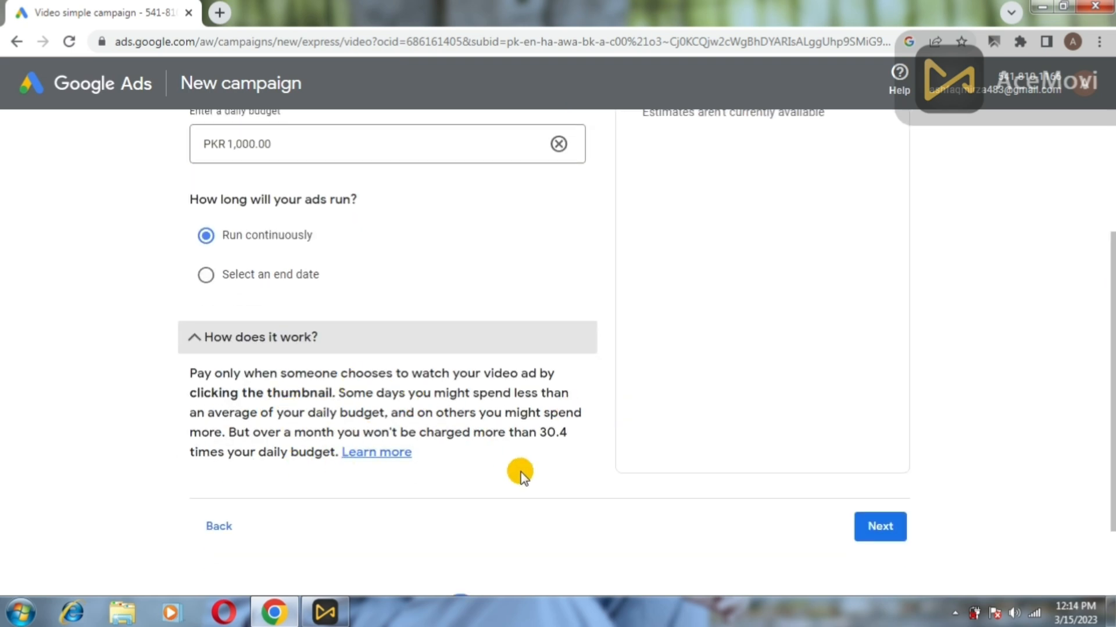
{"action": "left_click", "coordinate": [876, 529]}
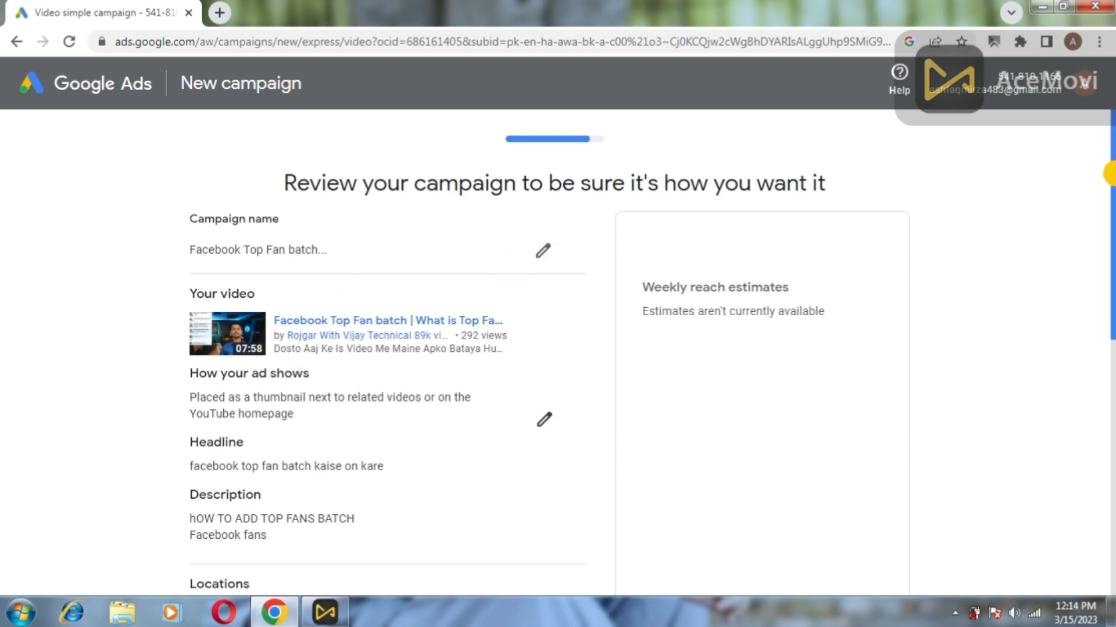
Look over the campaign review summary and proceed to payment setup.
{"action": "mouse_move", "coordinate": [1110, 180]}
{"action": "left_mouse_down"}
{"action": "mouse_move", "coordinate": [1111, 266]}
{"action": "mouse_move", "coordinate": [1083, 379]}
{"action": "left_mouse_up"}
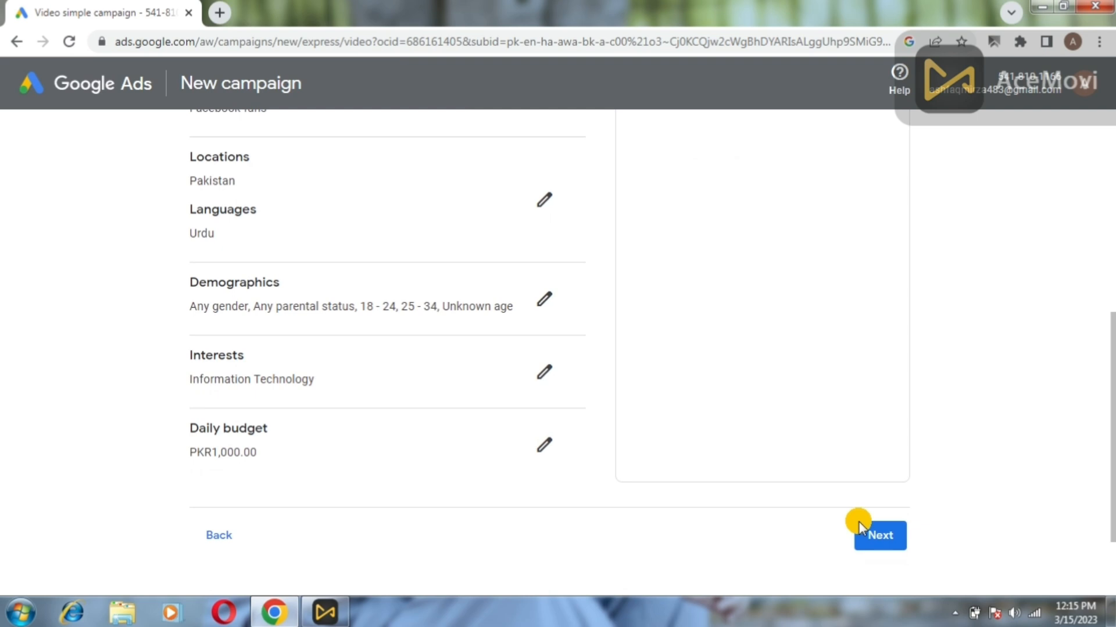
{"action": "left_click", "coordinate": [895, 545]}
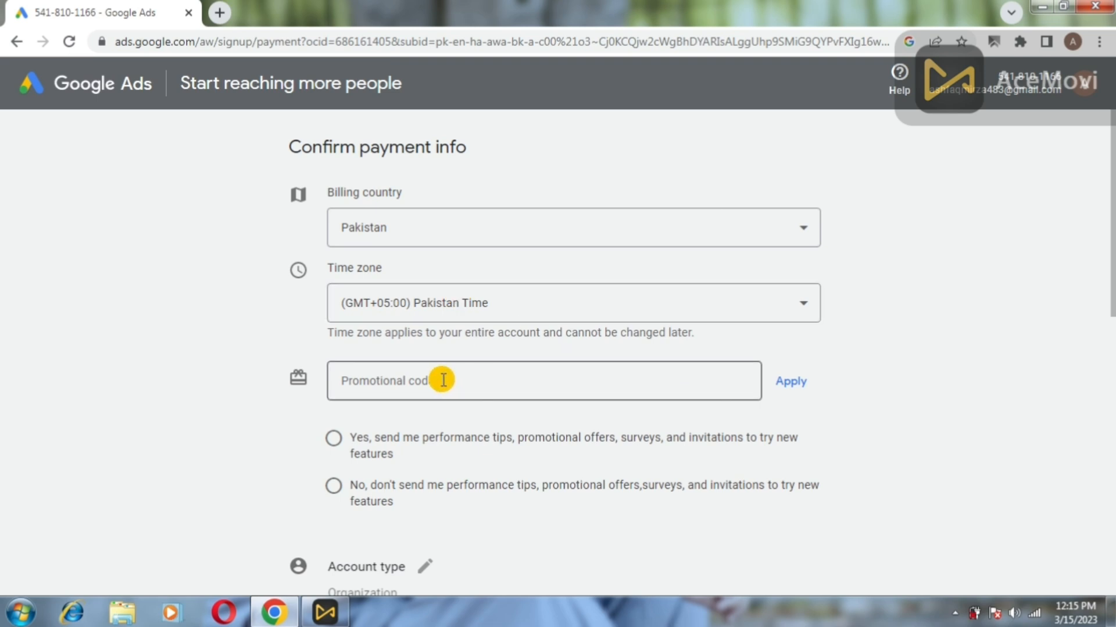
Opt in to performance tips and promotional offers.
{"action": "left_click", "coordinate": [712, 366]}
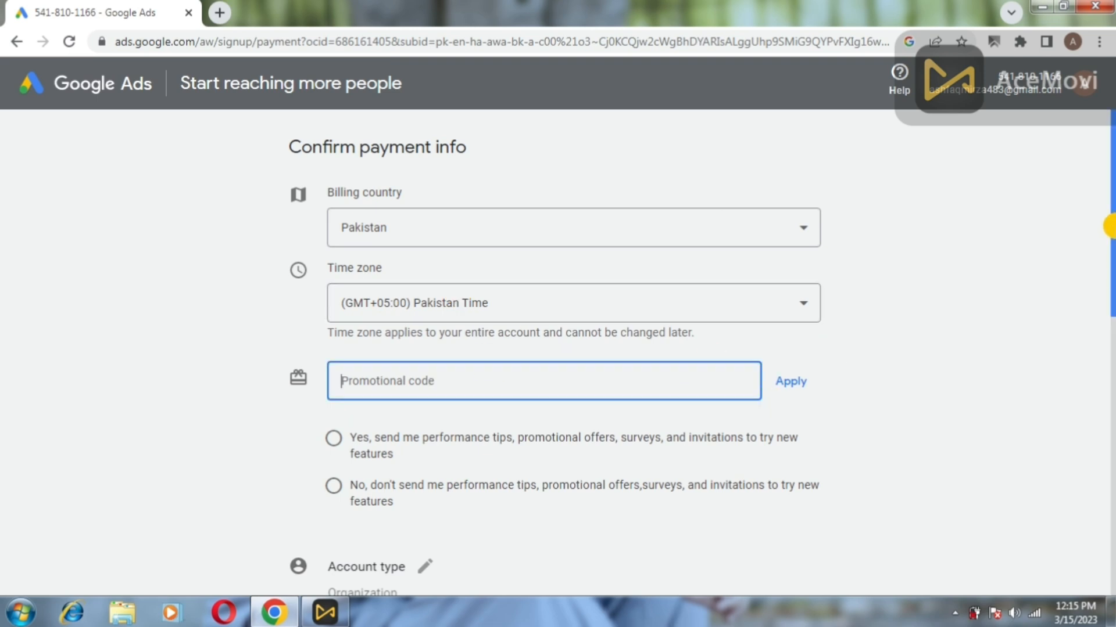
{"action": "scroll", "coordinate": [1110, 248], "scroll_direction": "down", "scroll_amount": 1}
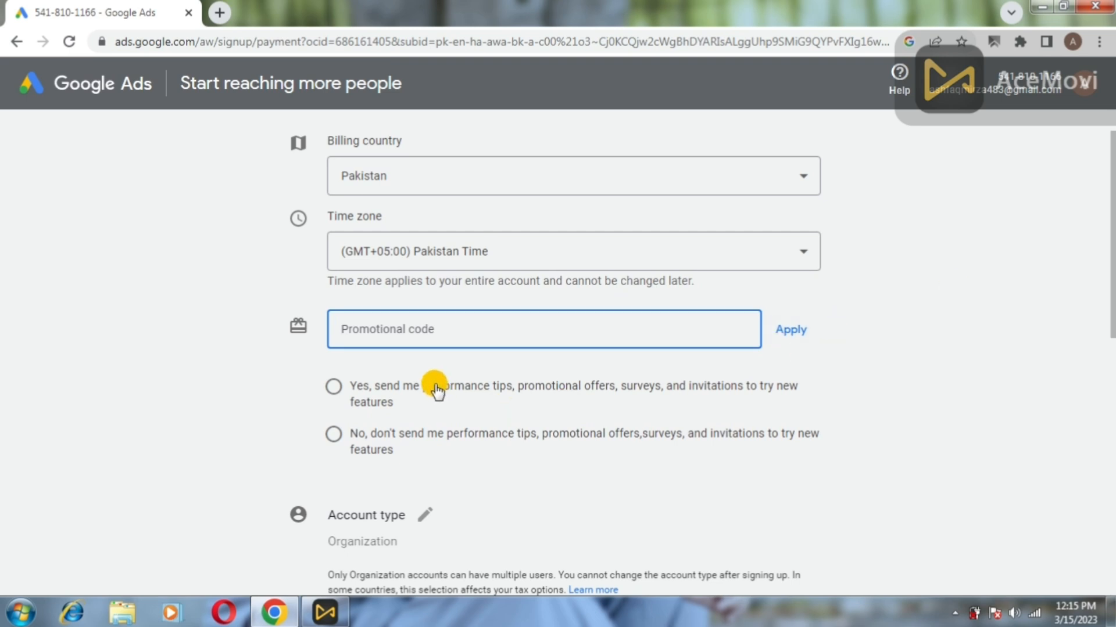
{"action": "left_click", "coordinate": [338, 434]}
{"action": "left_click", "coordinate": [338, 434]}
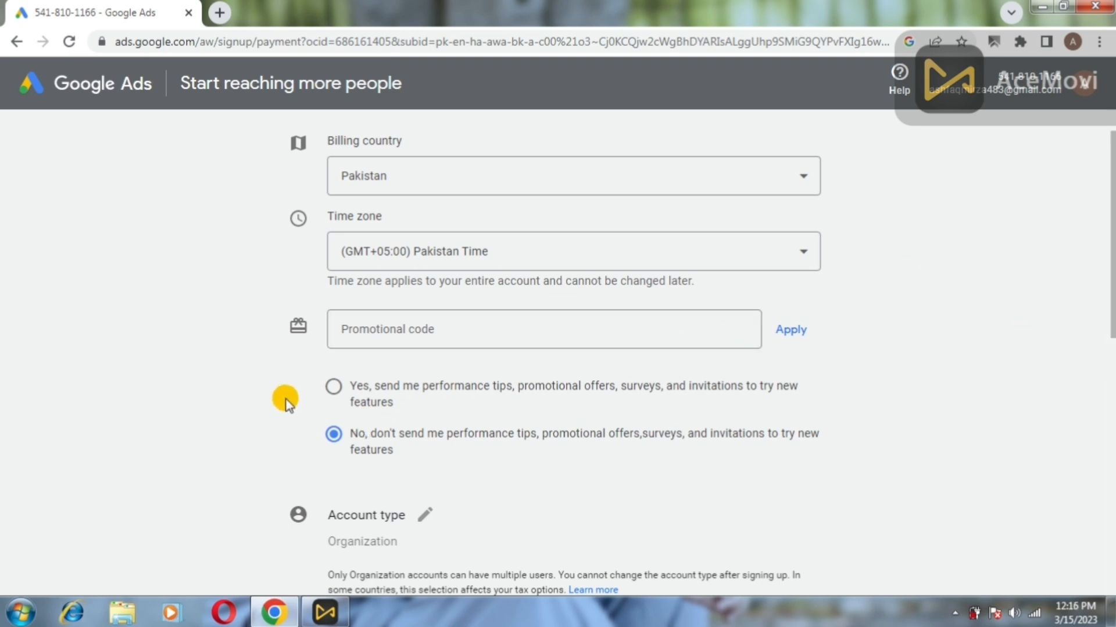
{"action": "left_click", "coordinate": [338, 384]}
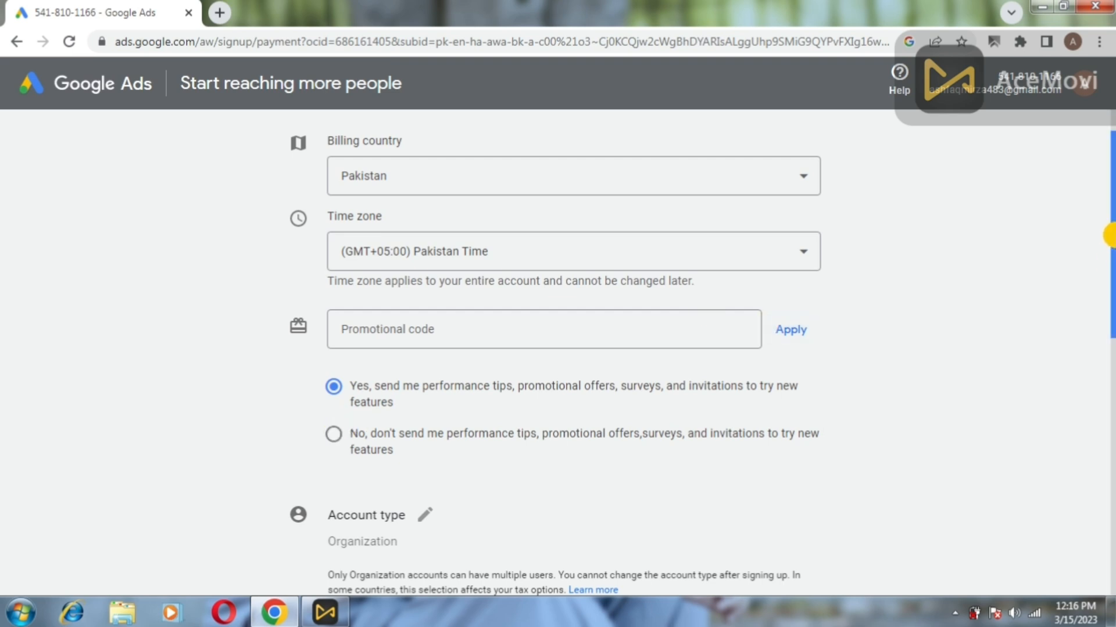
Enter the organization name and expand the card details fields.
{"action": "scroll", "coordinate": [1109, 261], "scroll_direction": "down", "scroll_amount": 3}
{"action": "left_click_drag", "start_coordinate": [1109, 308], "coordinate": [715, 416]}
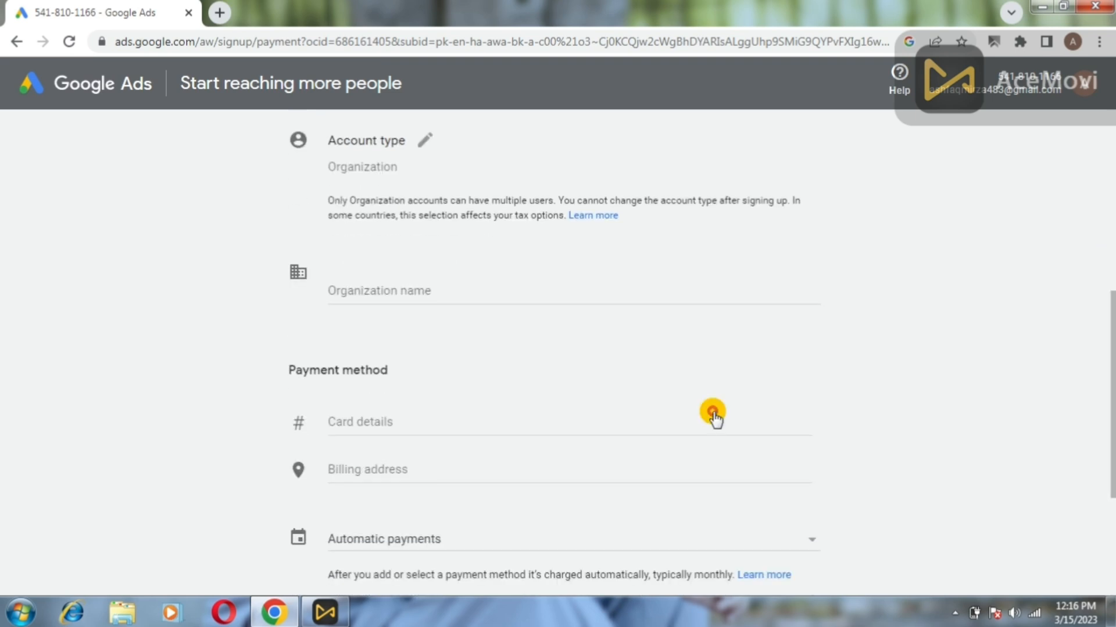
{"action": "left_click", "coordinate": [363, 287]}
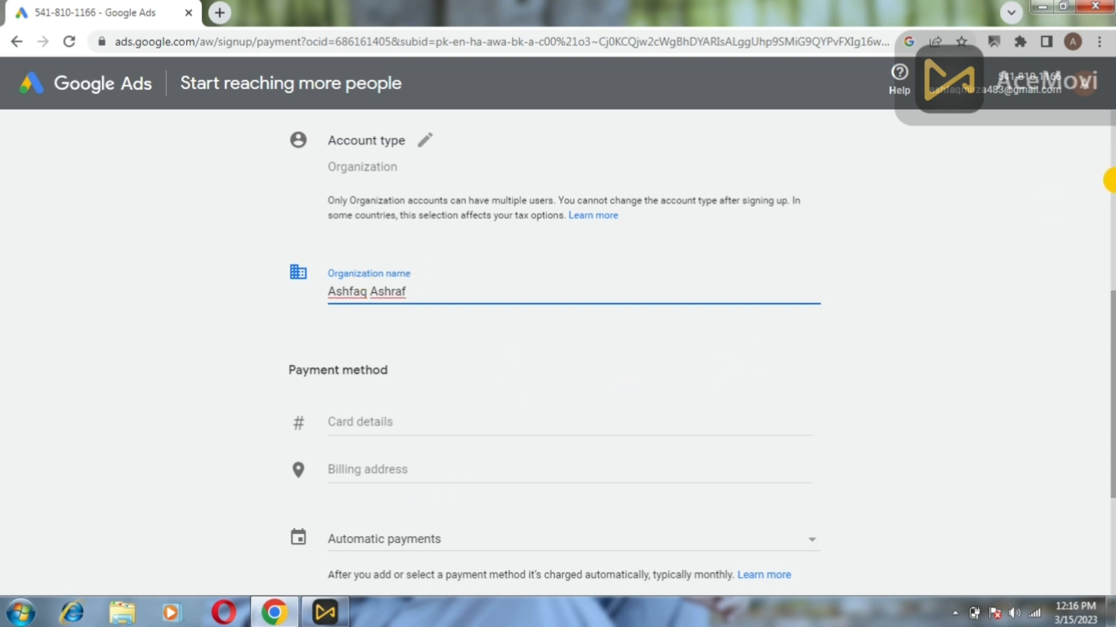
{"action": "left_click_drag", "start_coordinate": [1109, 306], "coordinate": [1110, 351]}
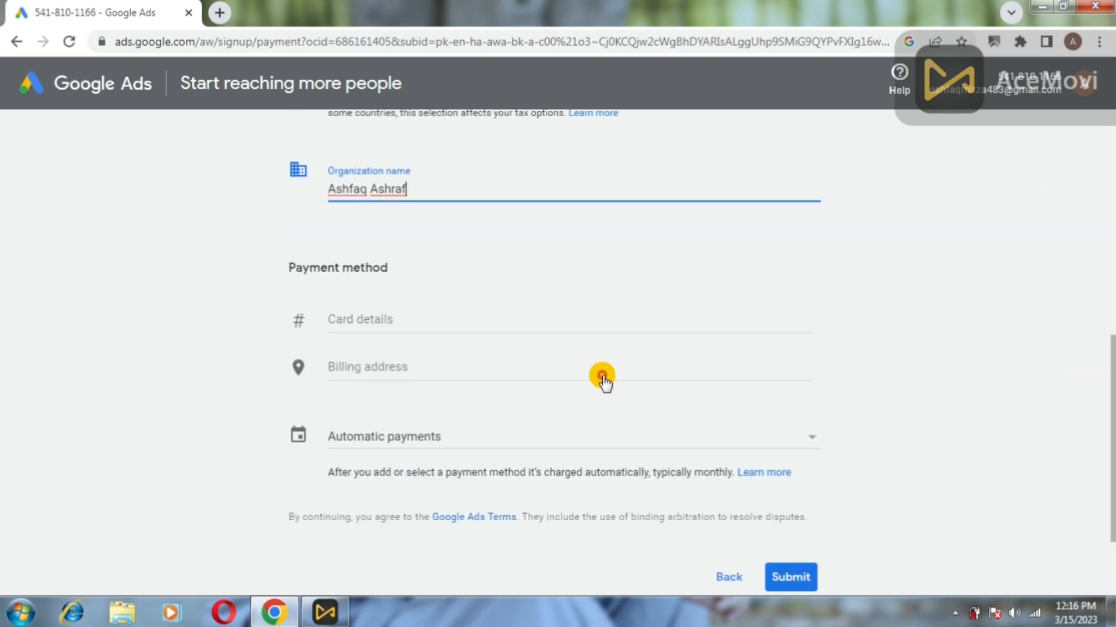
{"action": "left_click", "coordinate": [431, 317]}
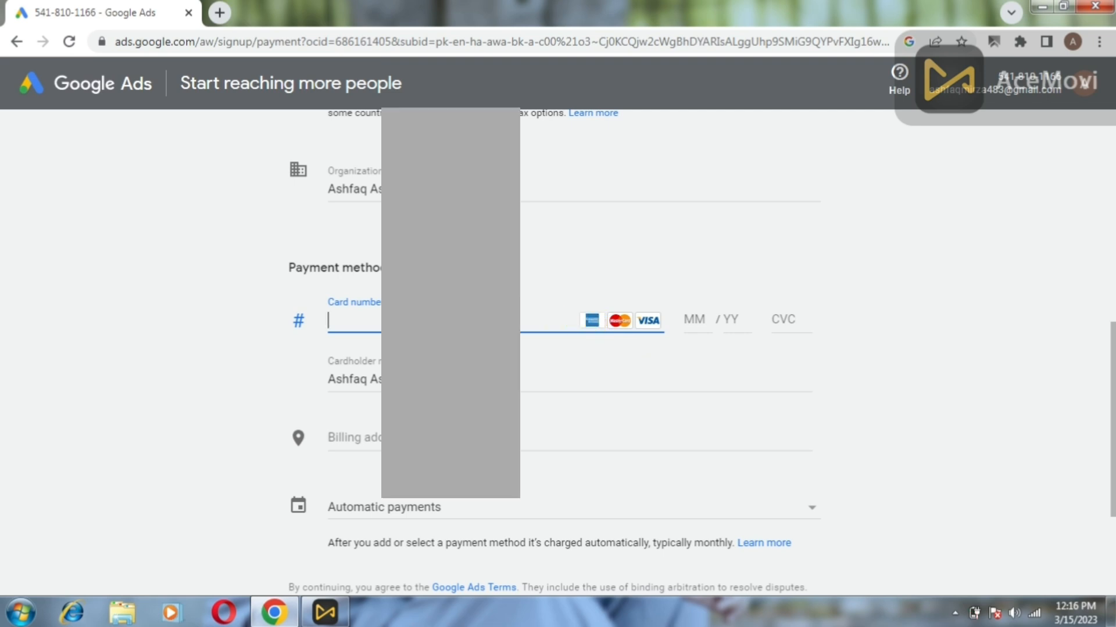
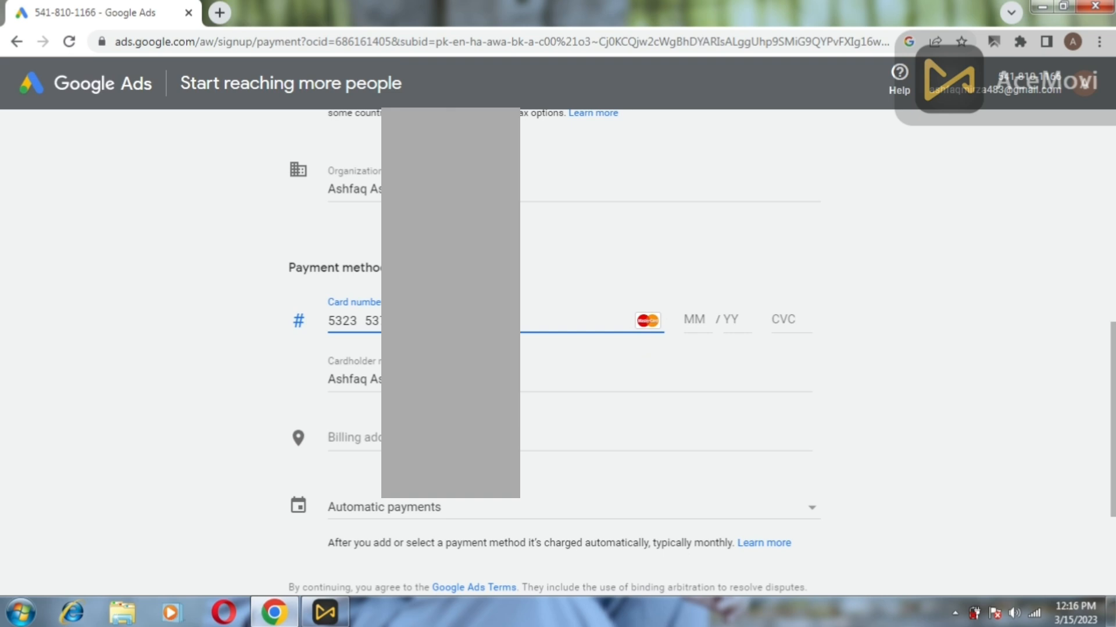
Enter part of the card number and the card's expiry month.
{"action": "key", "text": "Tab"}
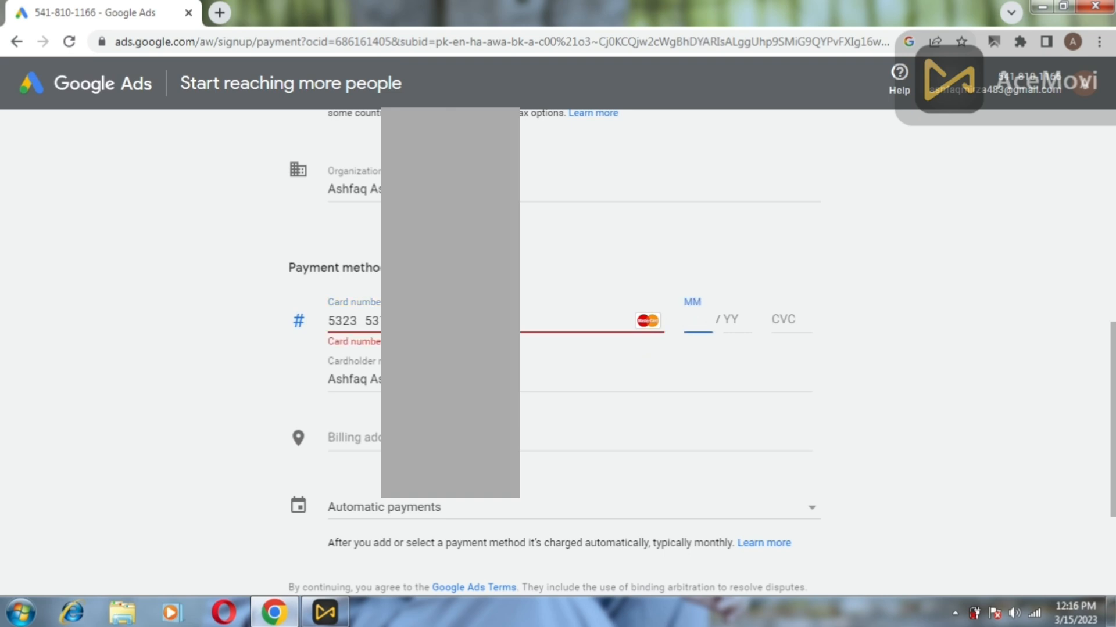
{"action": "left_click", "coordinate": [686, 326]}
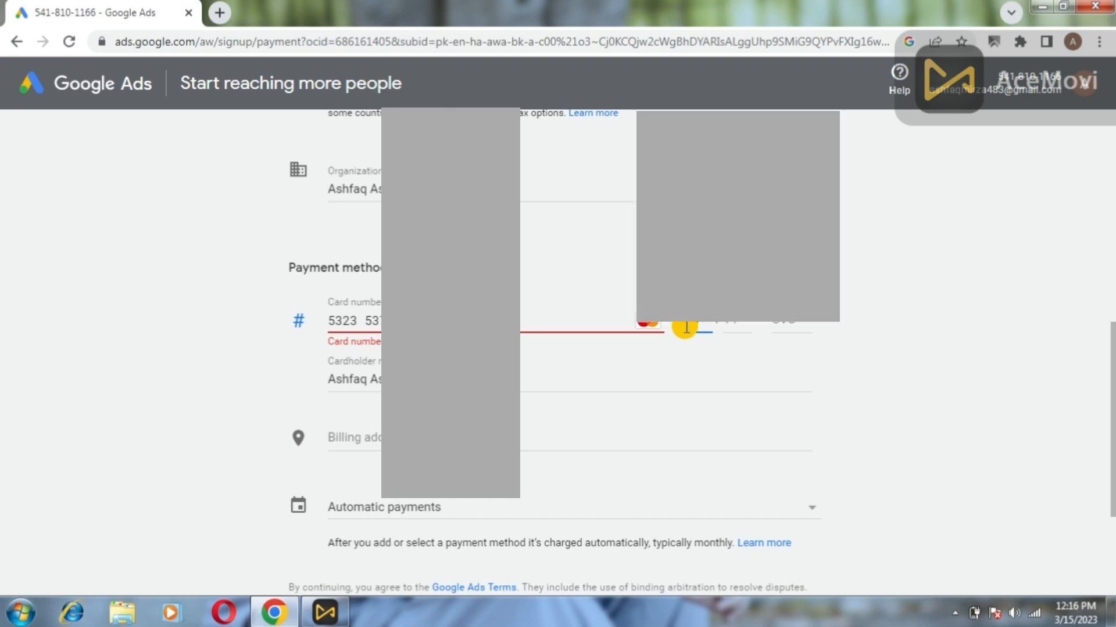
{"action": "type", "text": "19"}
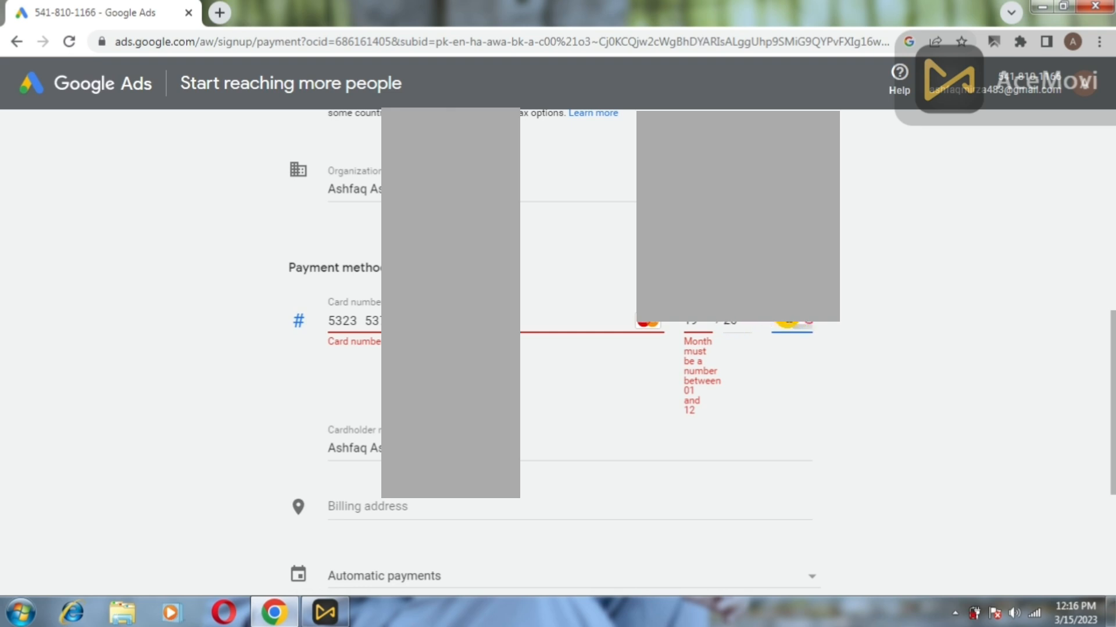
{"action": "key", "text": "Tab"}
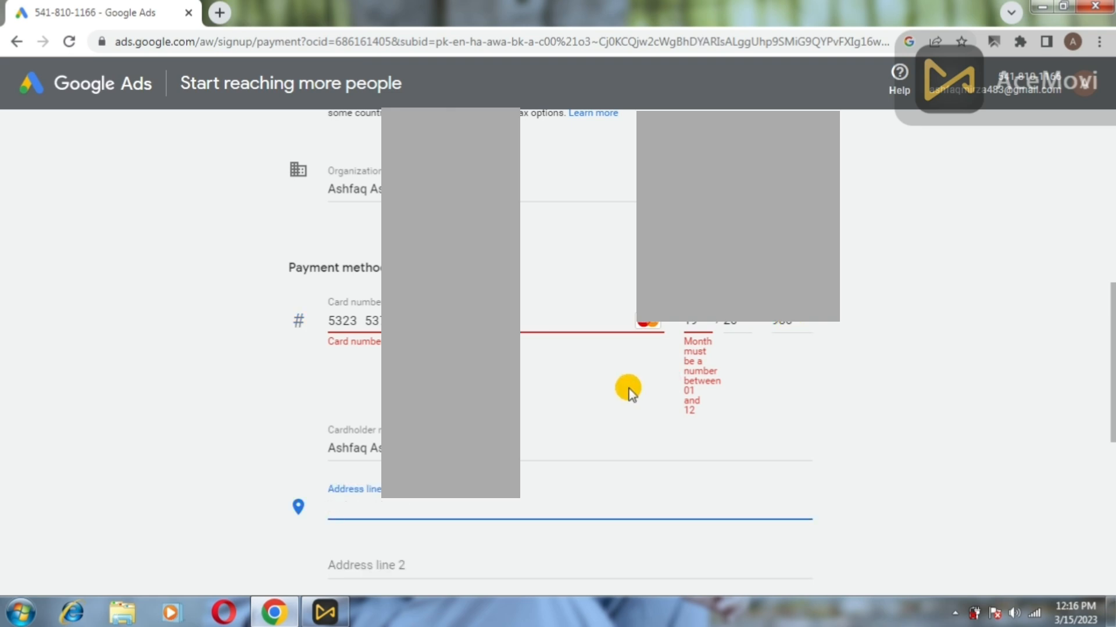
Fill in the city and postal code of the billing address.
{"action": "left_click", "coordinate": [110, 323]}
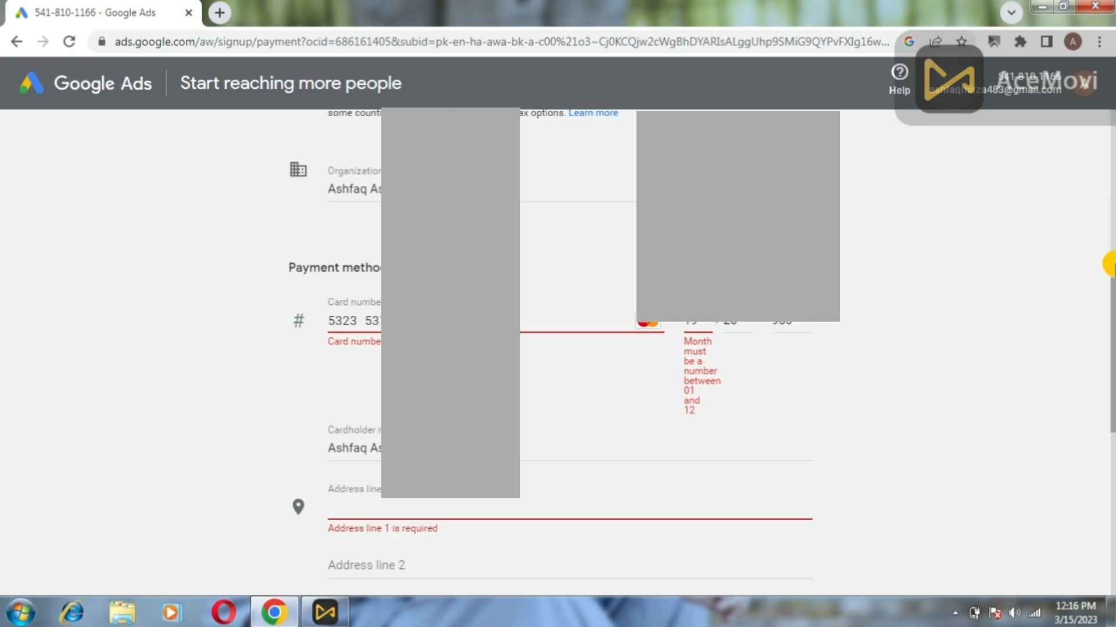
{"action": "left_click_drag", "start_coordinate": [1113, 300], "coordinate": [1109, 397]}
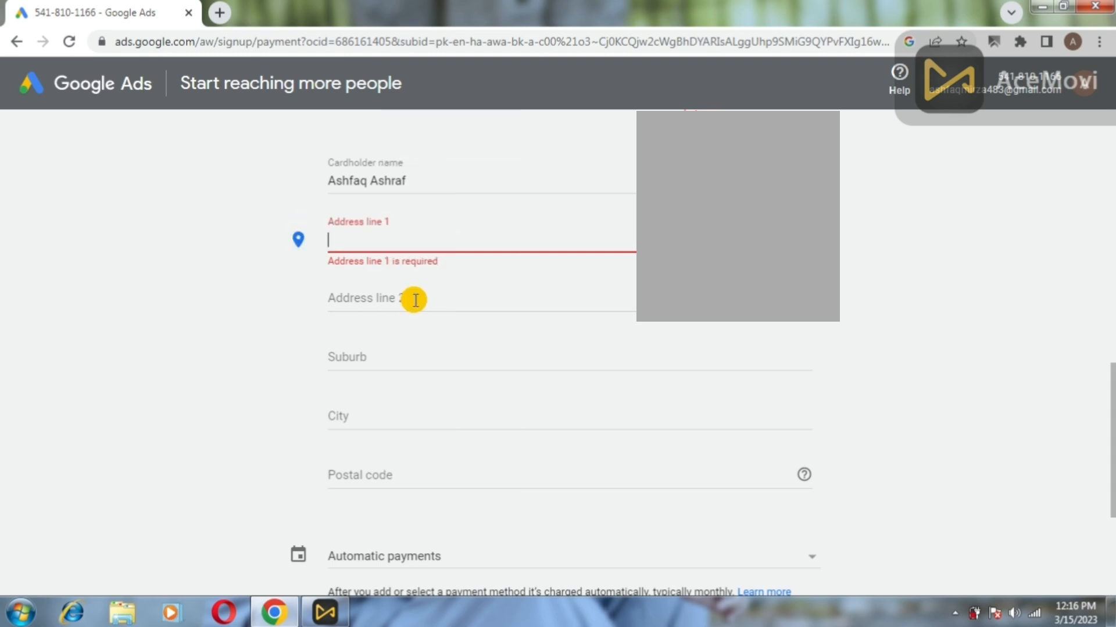
{"action": "left_click", "coordinate": [413, 299]}
{"action": "left_click", "coordinate": [381, 355]}
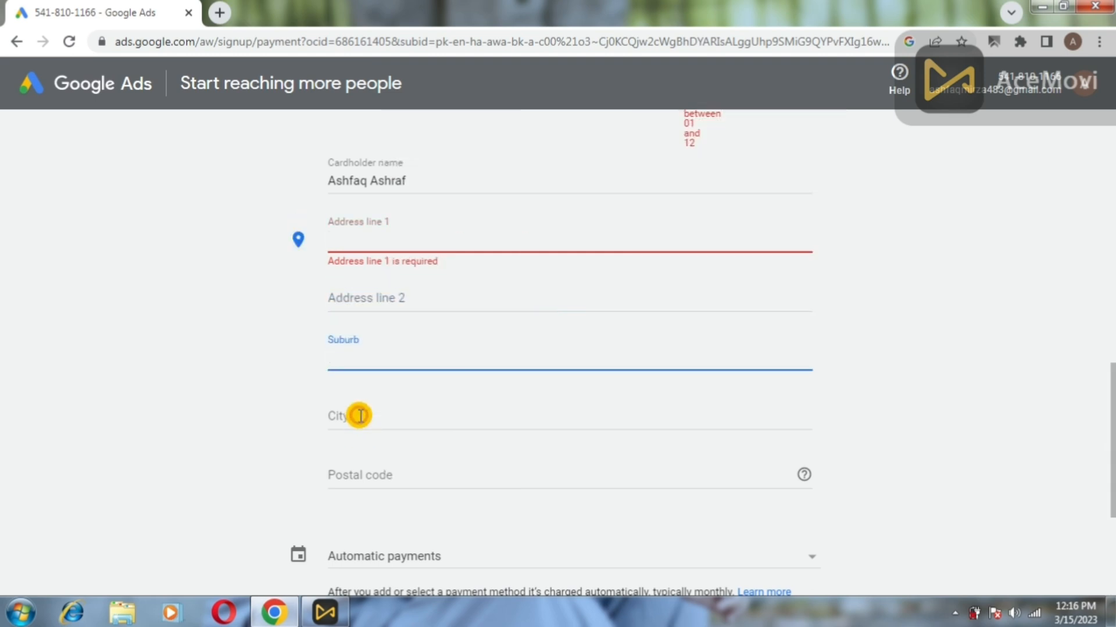
{"action": "left_click", "coordinate": [371, 483]}
{"action": "left_click", "coordinate": [364, 414]}
{"action": "type", "text": "G"}
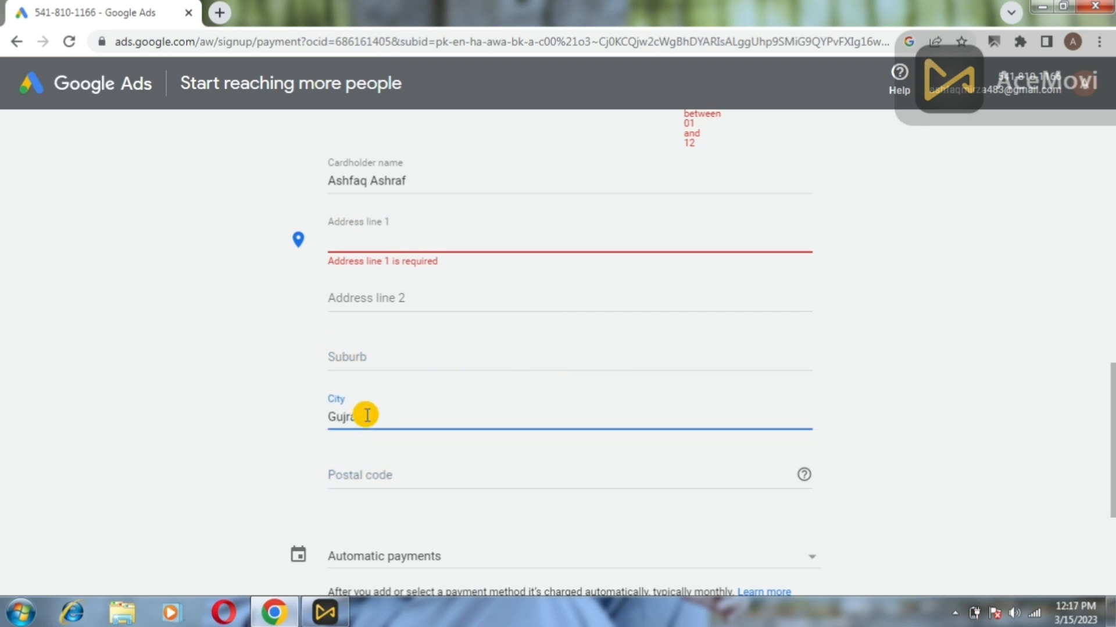
{"action": "type", "text": "ujrat"}
{"action": "left_click", "coordinate": [368, 468]}
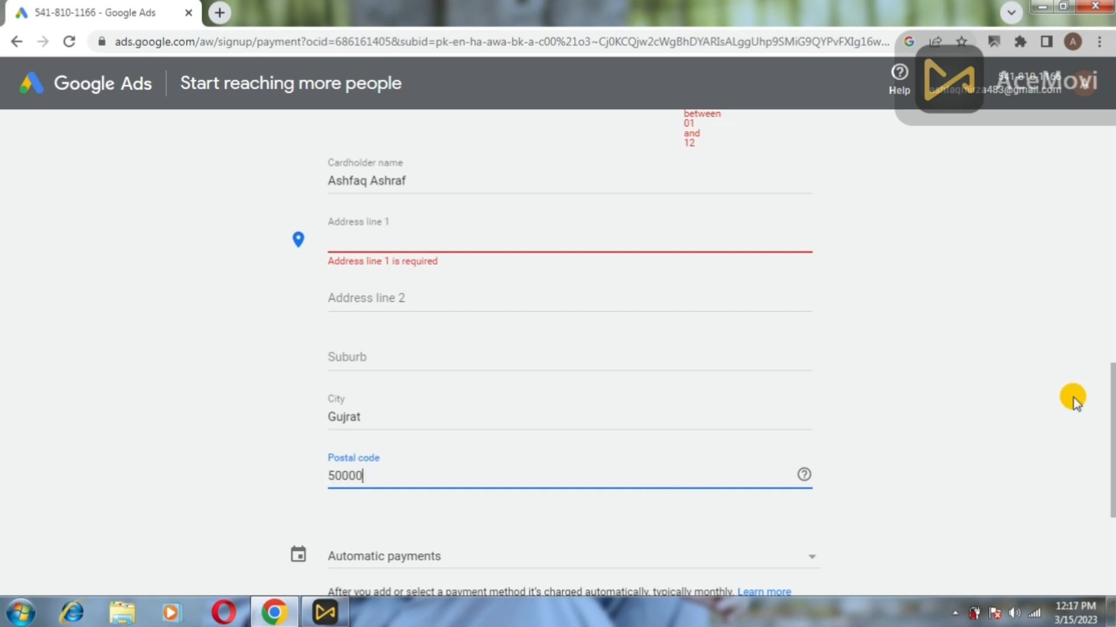
{"action": "left_click_drag", "start_coordinate": [1110, 388], "coordinate": [1110, 453]}
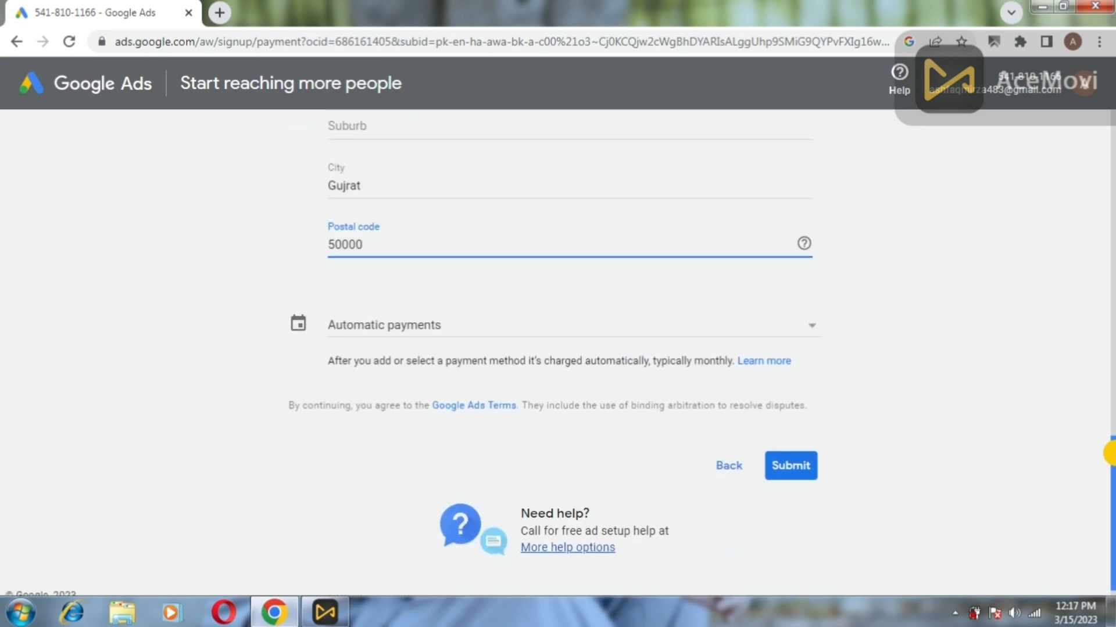
Switch billing to manual payments with a payment amount of PKR 5,000.
{"action": "left_click", "coordinate": [810, 328]}
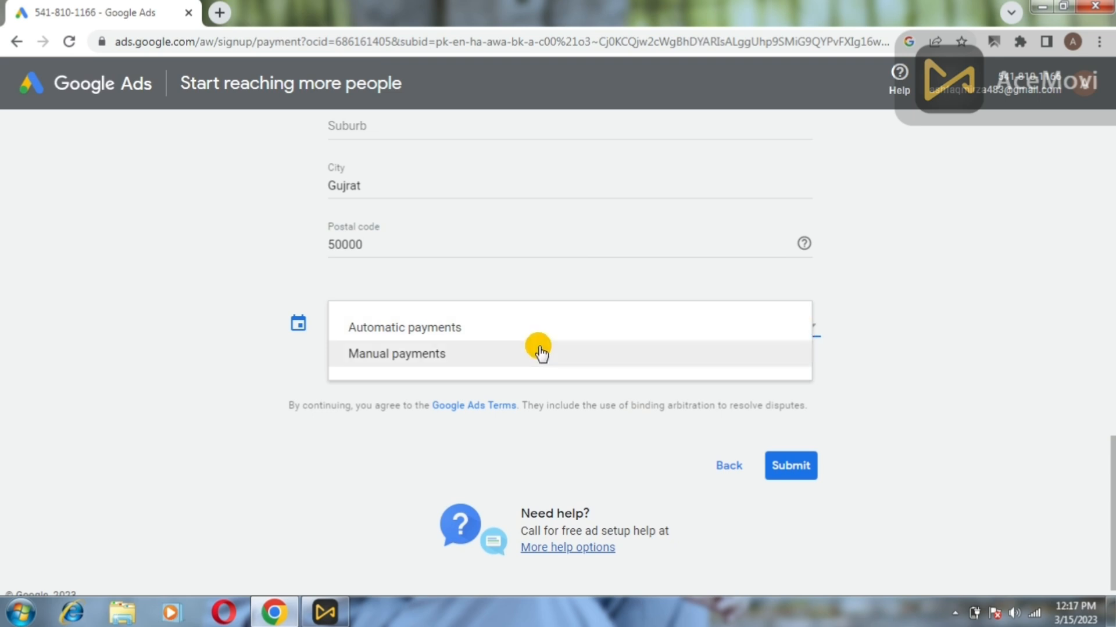
{"action": "left_click", "coordinate": [390, 355]}
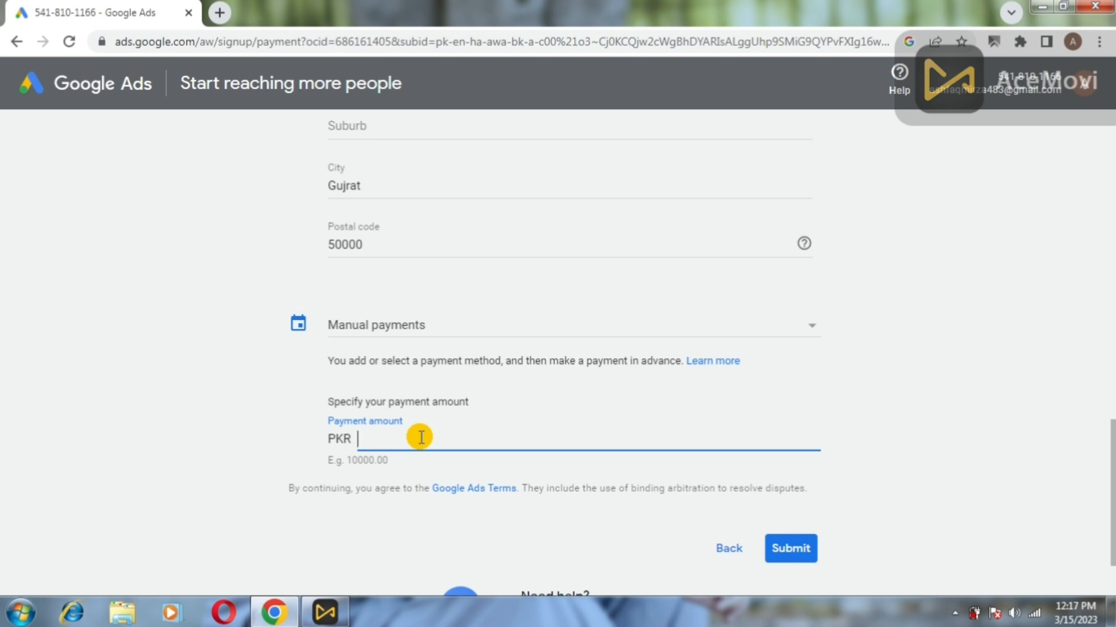
{"action": "type", "text": "5,000"}
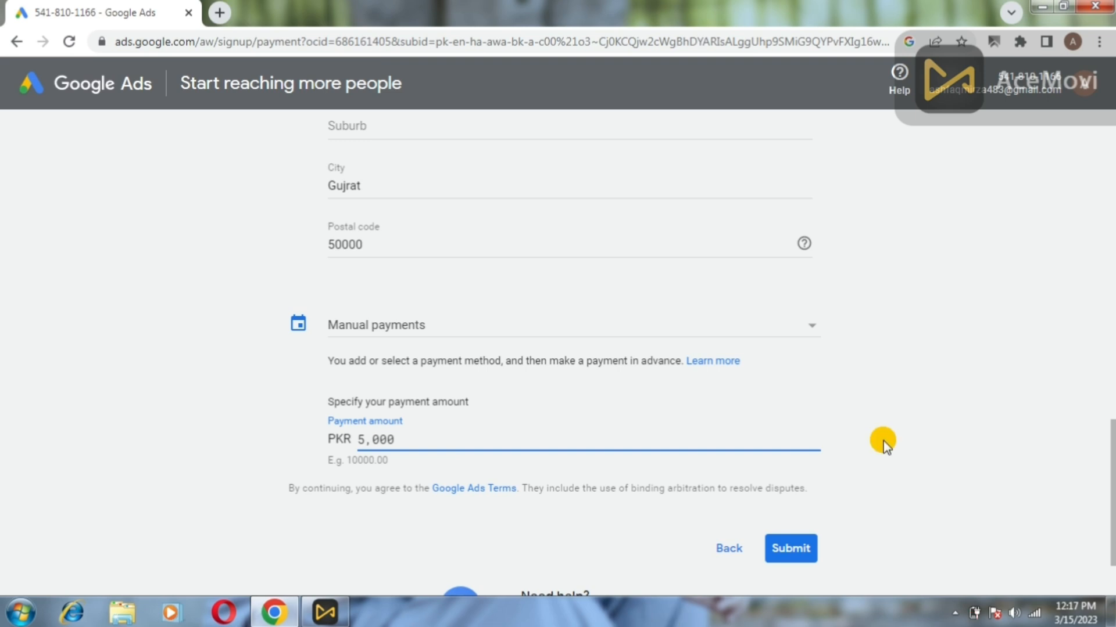
{"action": "scroll", "coordinate": [1110, 421], "scroll_direction": "down", "scroll_amount": 2}
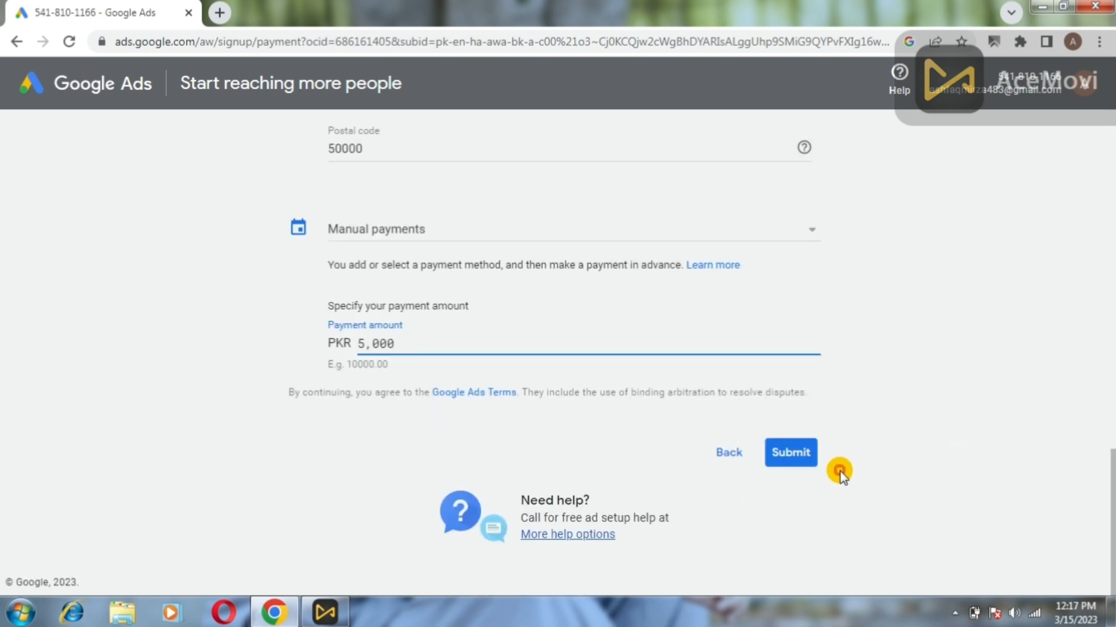